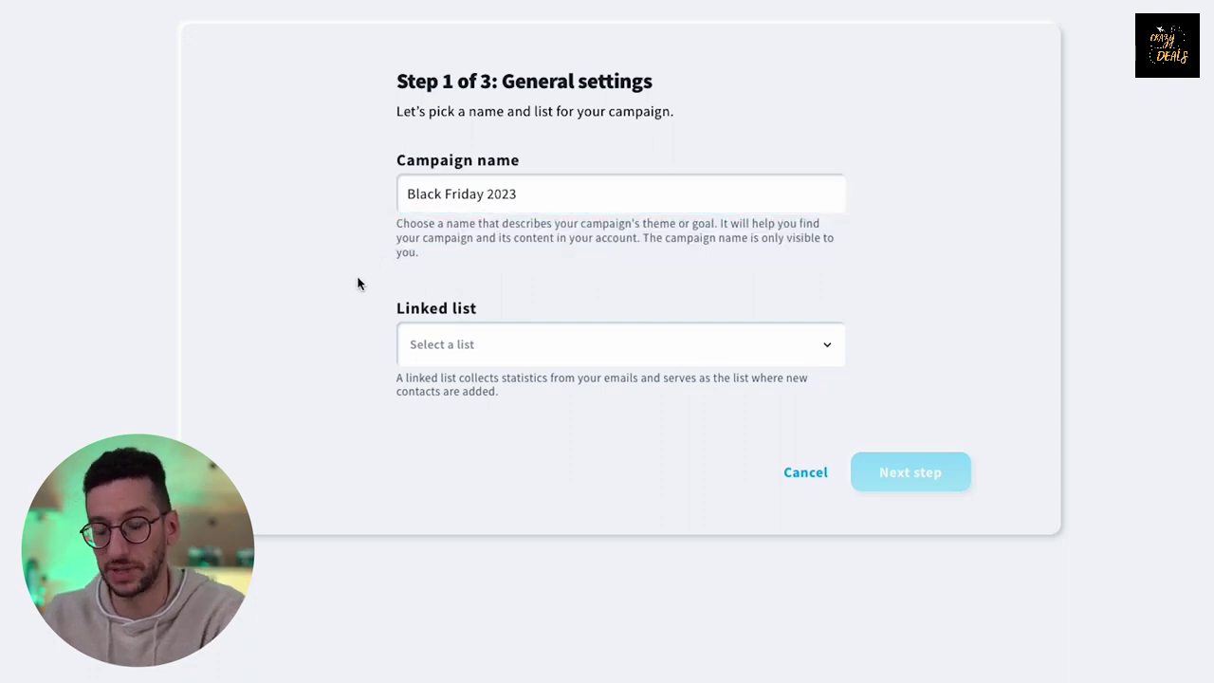
# Link List E to the Black Friday 2023 campaign and proceed to tailoring the message.
pyautogui.click(464, 347)
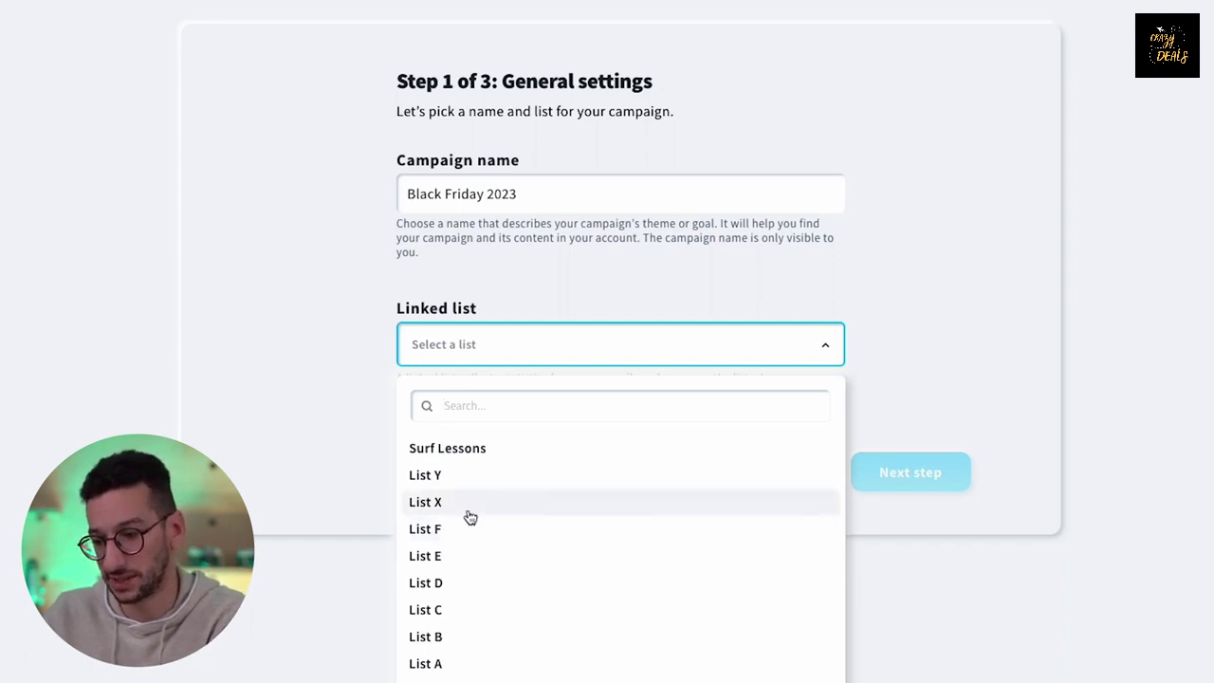
pyautogui.click(459, 566)
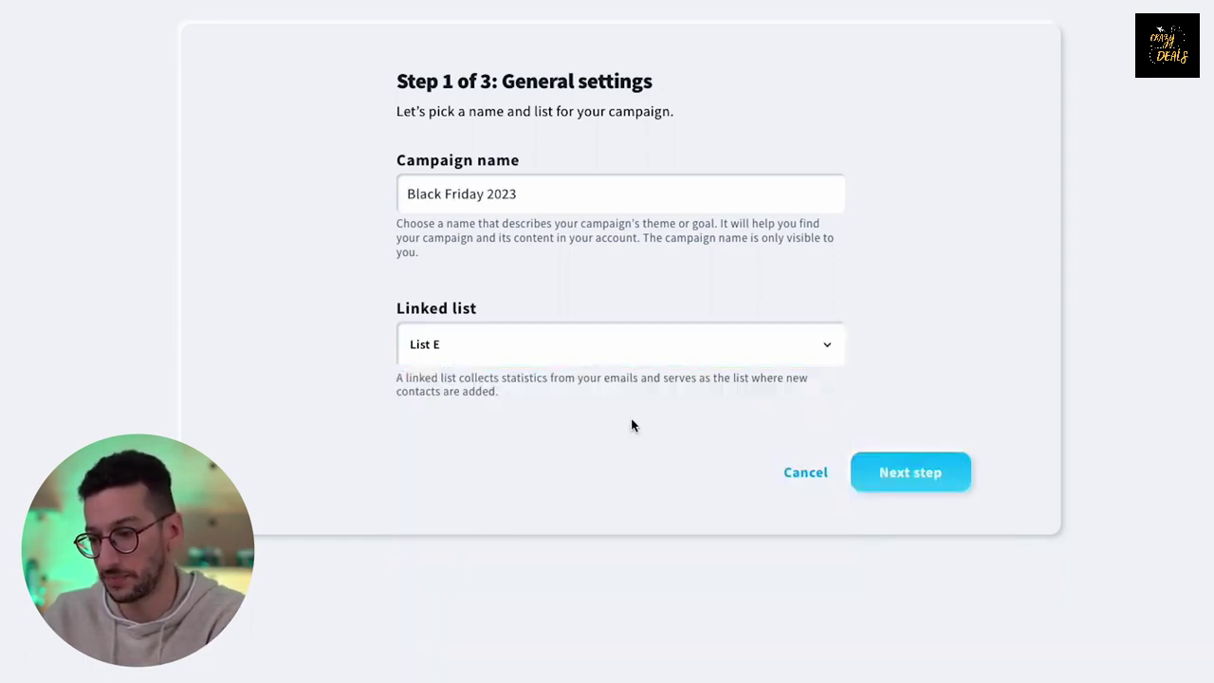
pyautogui.click(904, 471)
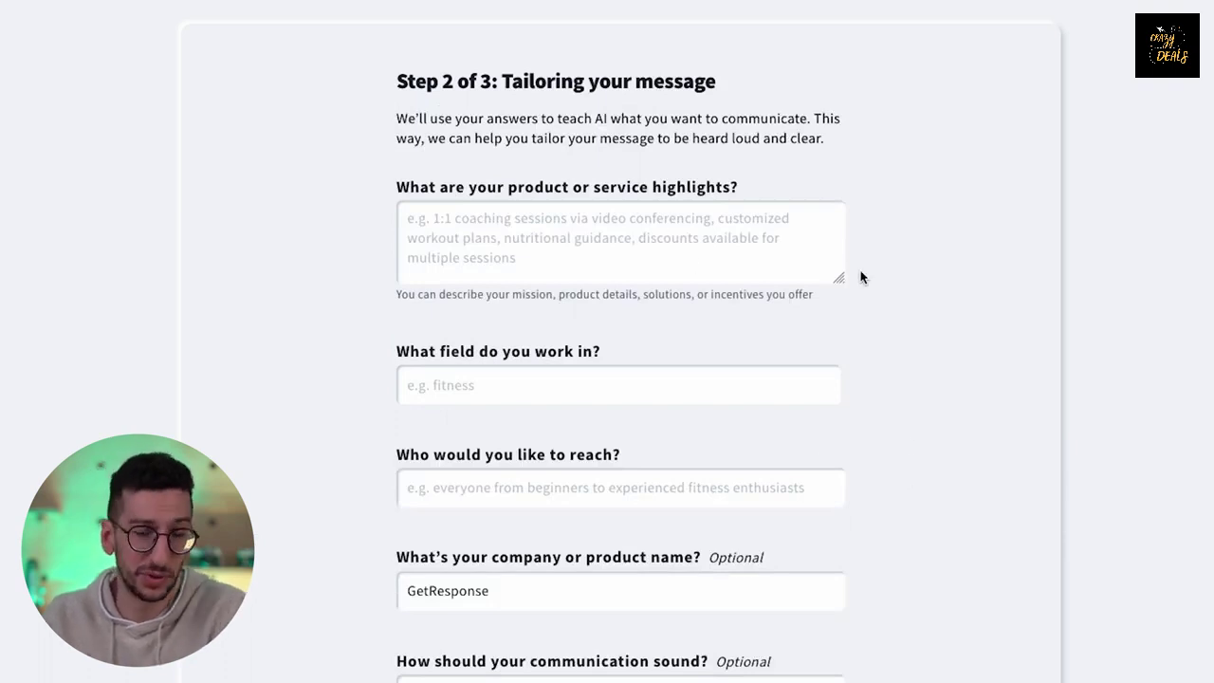
# Enter the product highlights as "1:1 coaching sessions via video conferencing, customised workout plans, nutritional guidance, Black Friday discount 35% off".
pyautogui.click(754, 231)
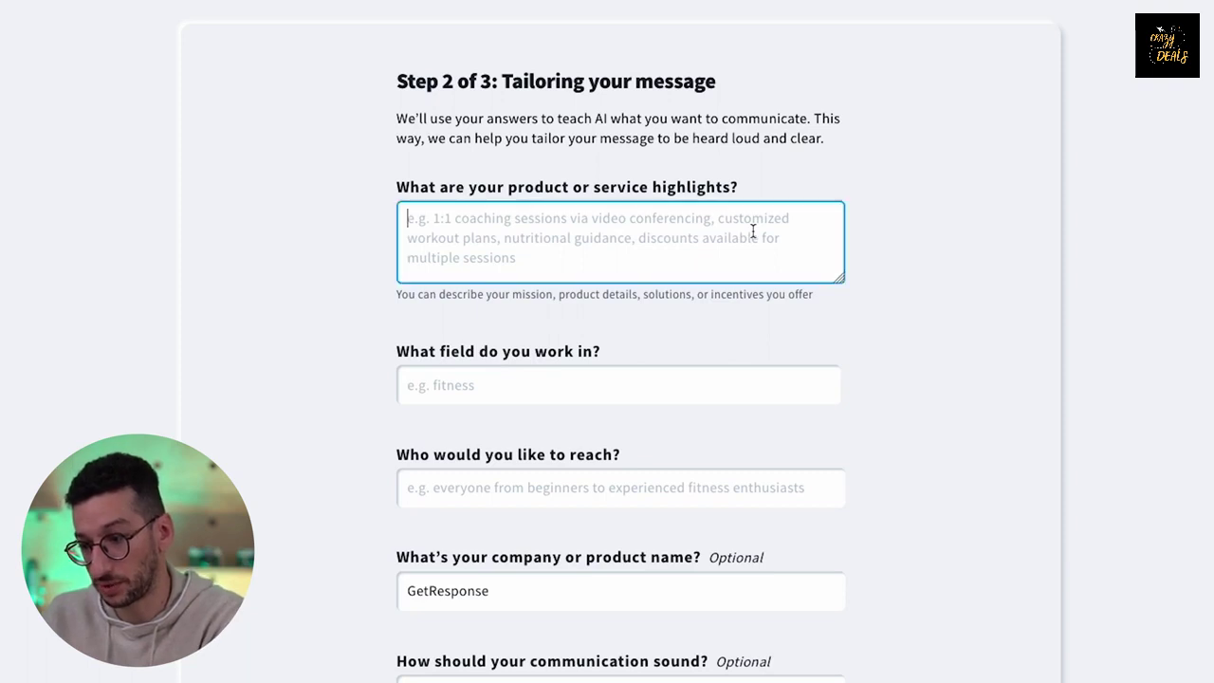
pyautogui.write('1:1 coaching sessions via video conferencing, customised workout plans, nutritional guidance, Black Friday discount 35% off')
pyautogui.click(359, 326)
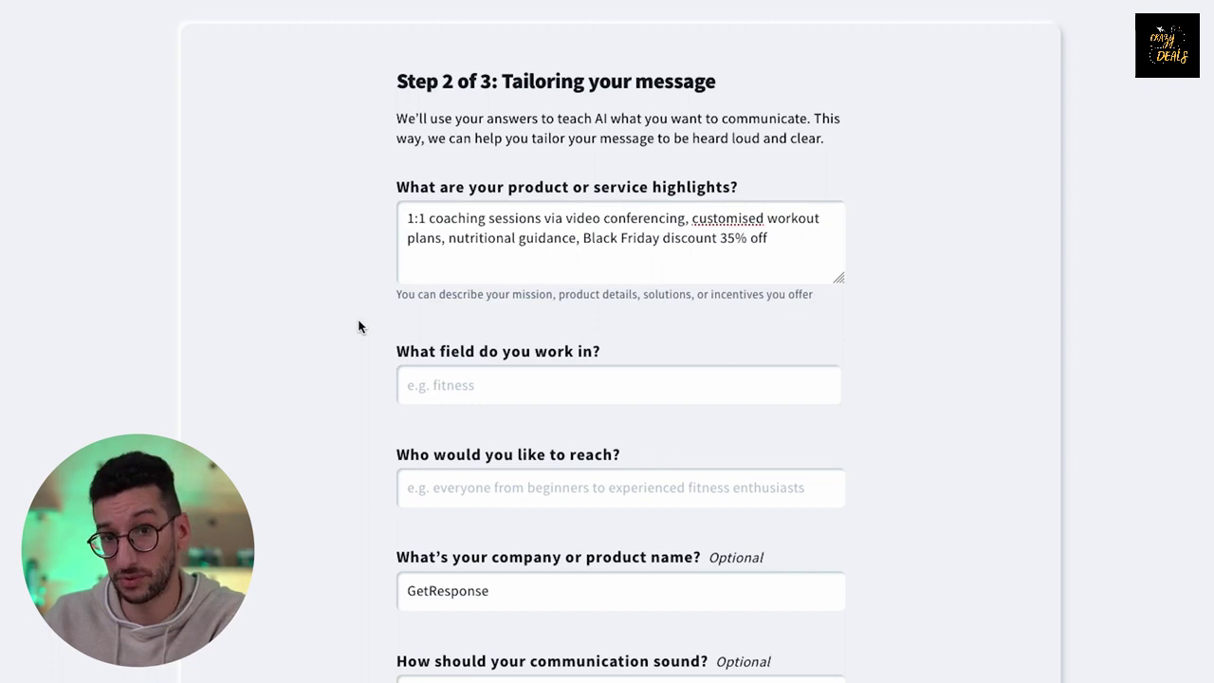
# Search for "fitness" as the field of work and choose Fitness coaching from the suggestions.
pyautogui.scroll(-2, 359, 326)
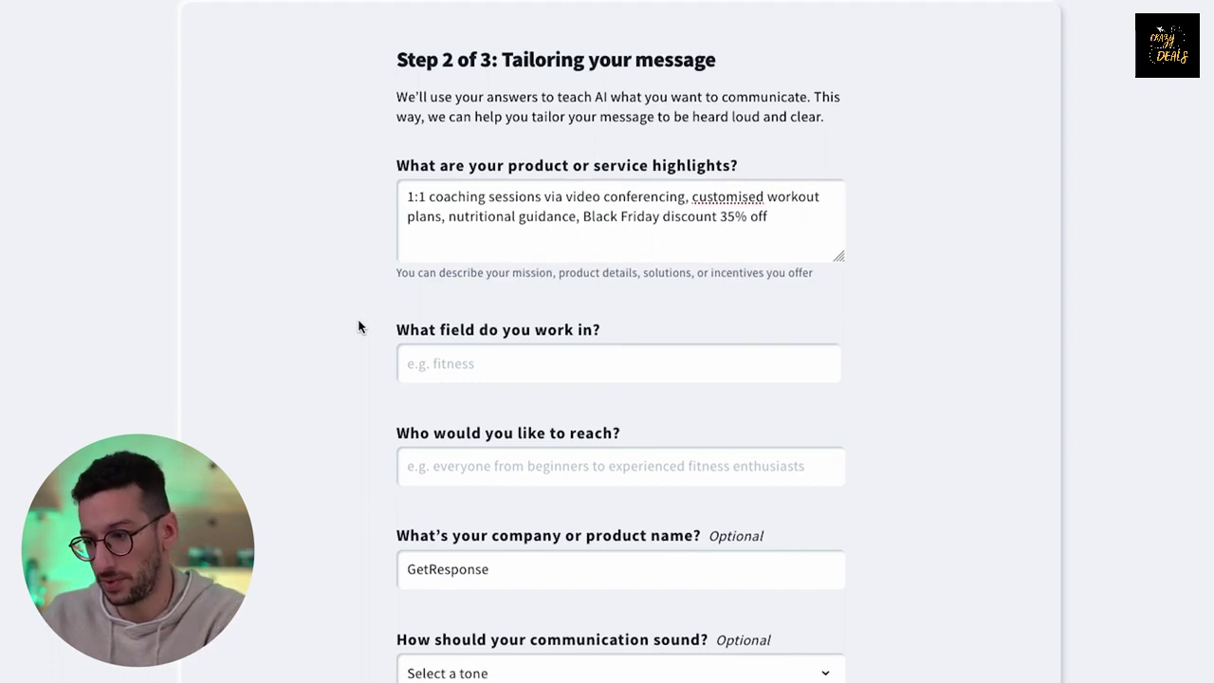
pyautogui.click(519, 302)
pyautogui.write('fitness')
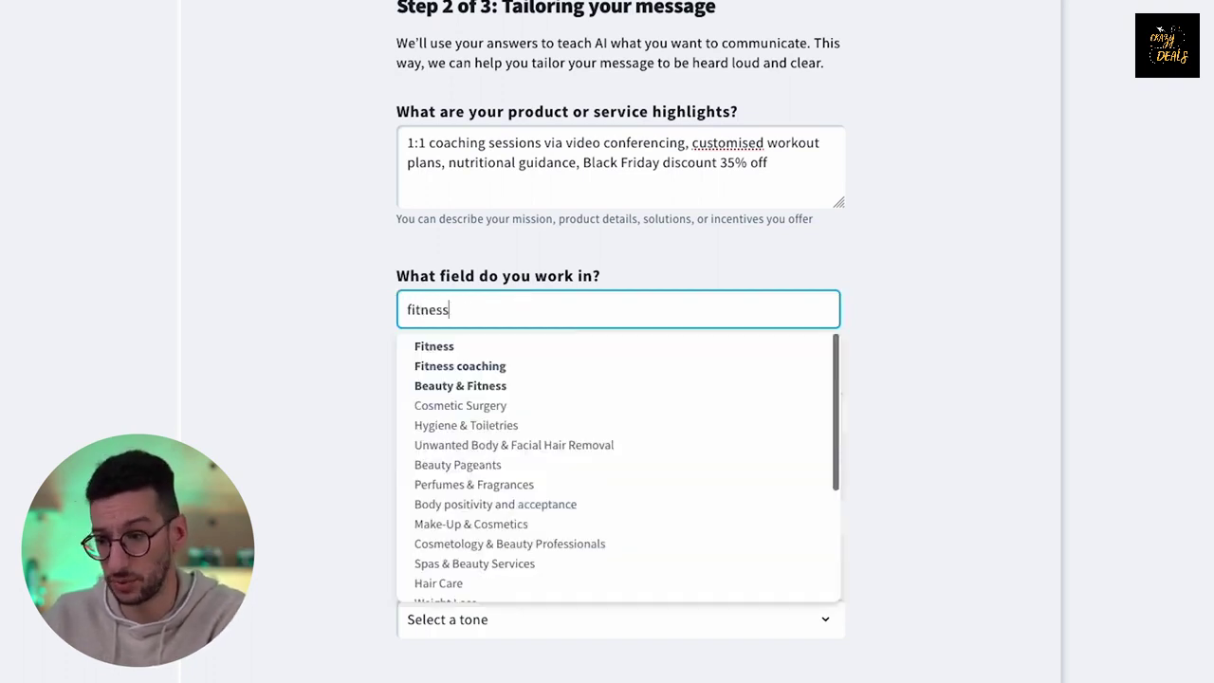
pyautogui.click(464, 369)
pyautogui.click(333, 411)
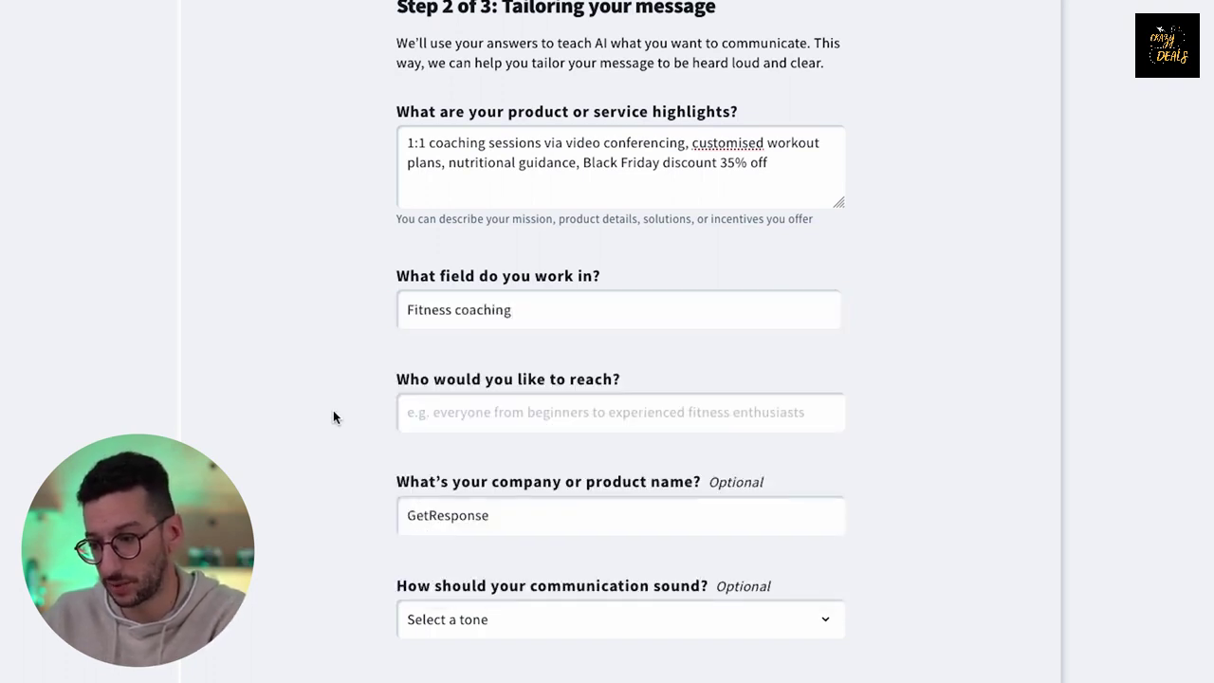
# Describe the audience to reach as "from beginners to advanced fitness enthusiasts".
pyautogui.scroll(-1, 333, 412)
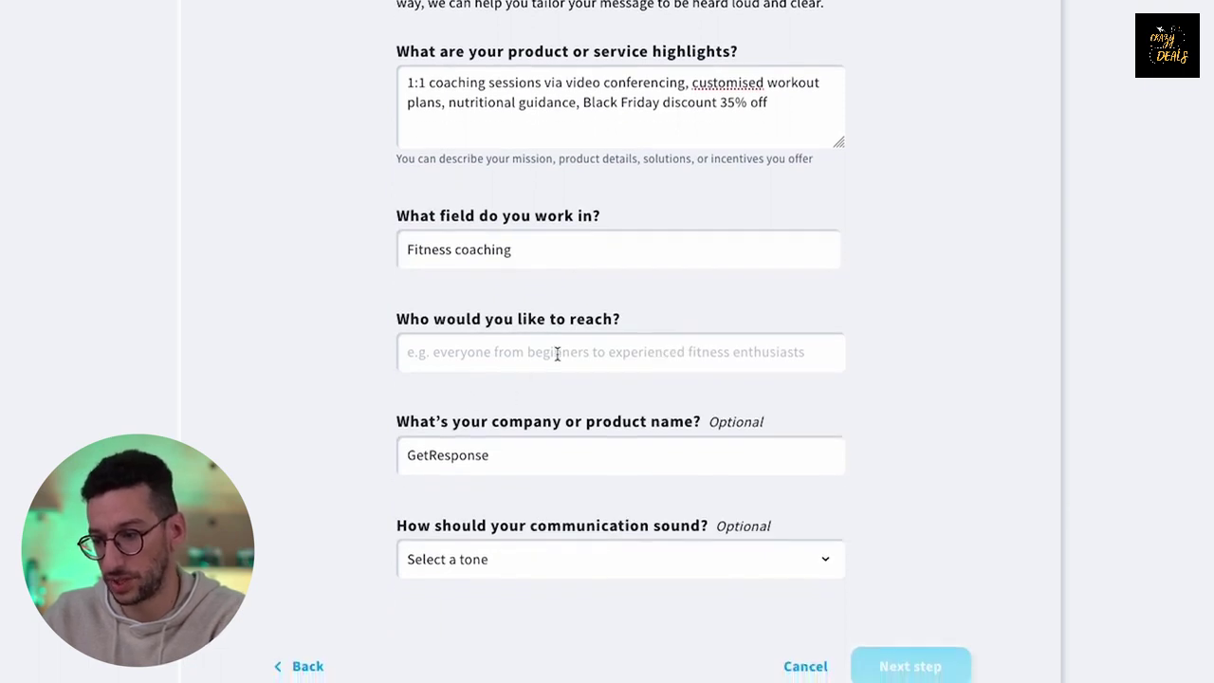
pyautogui.click(558, 353)
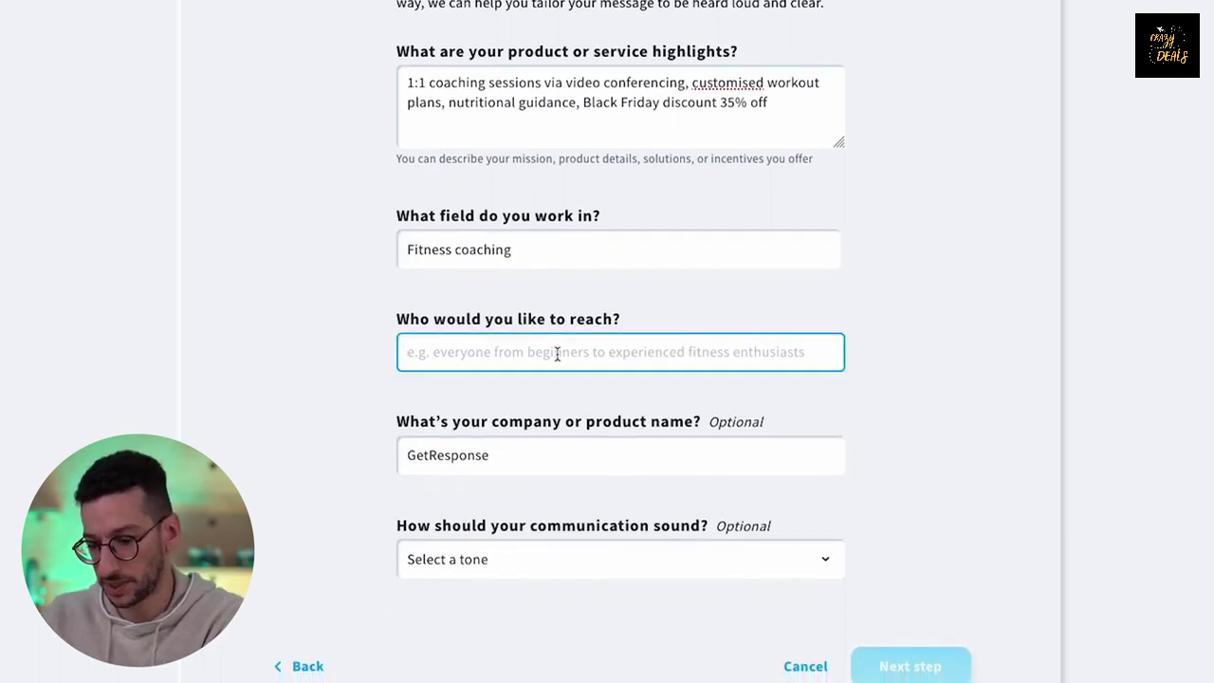
pyautogui.write('from be')
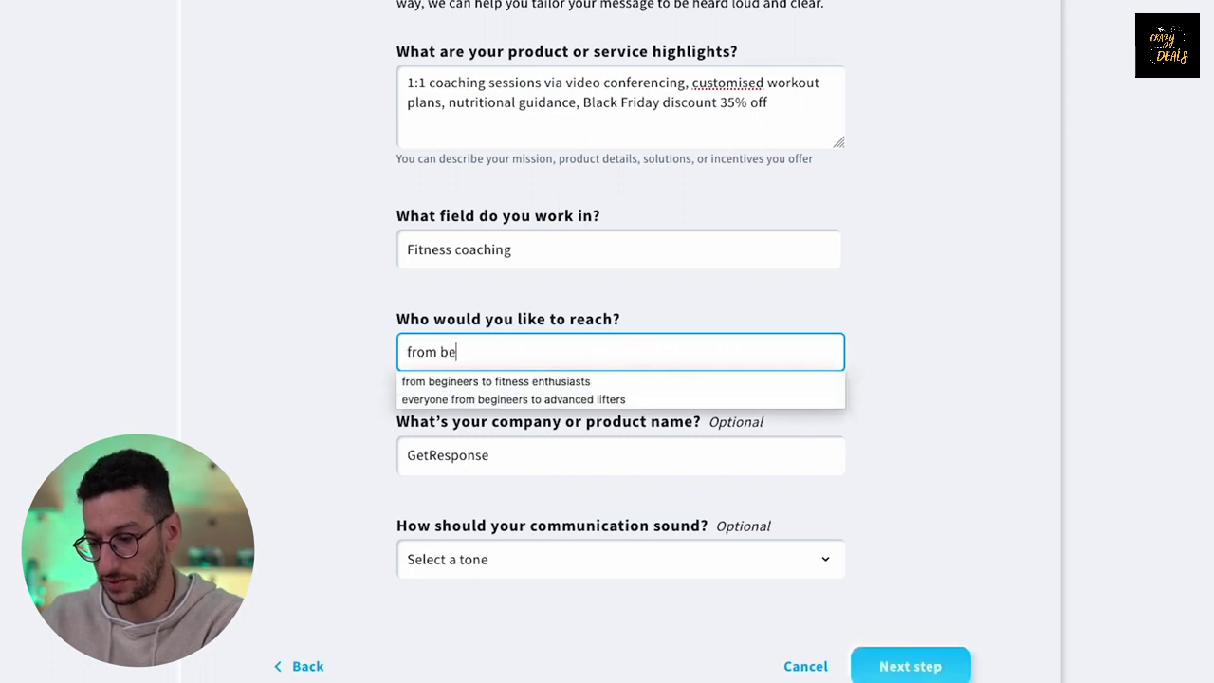
pyautogui.write('ginners to advan')
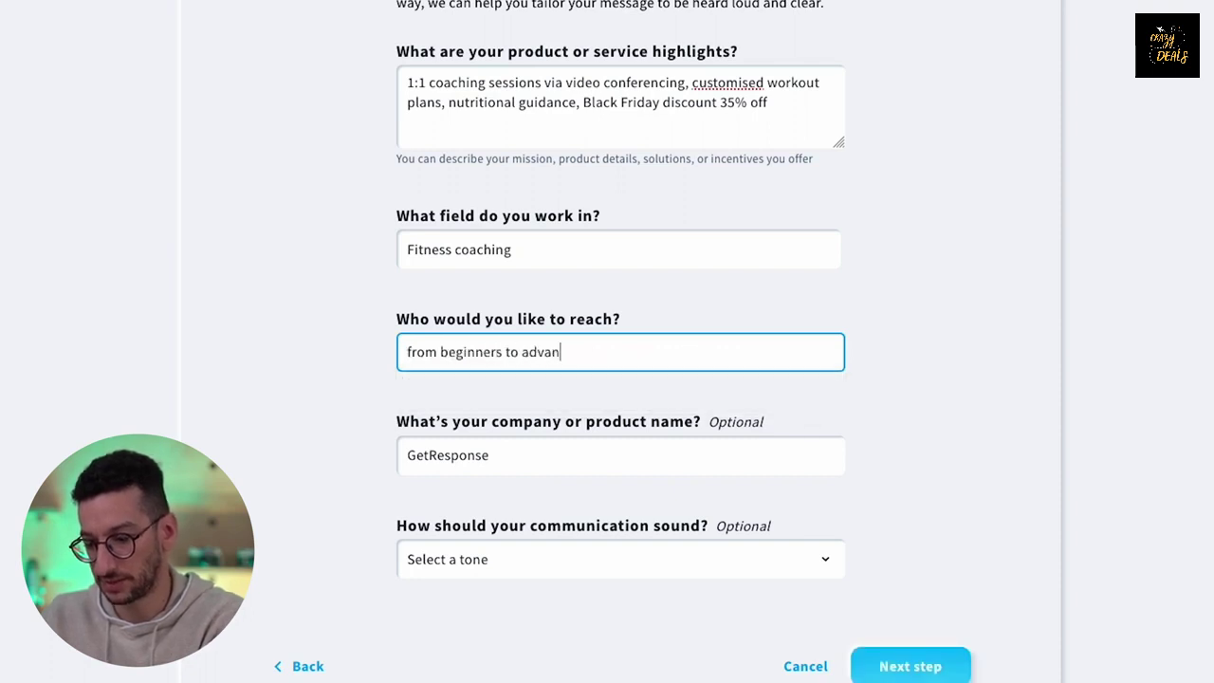
pyautogui.write('ced fitness ')
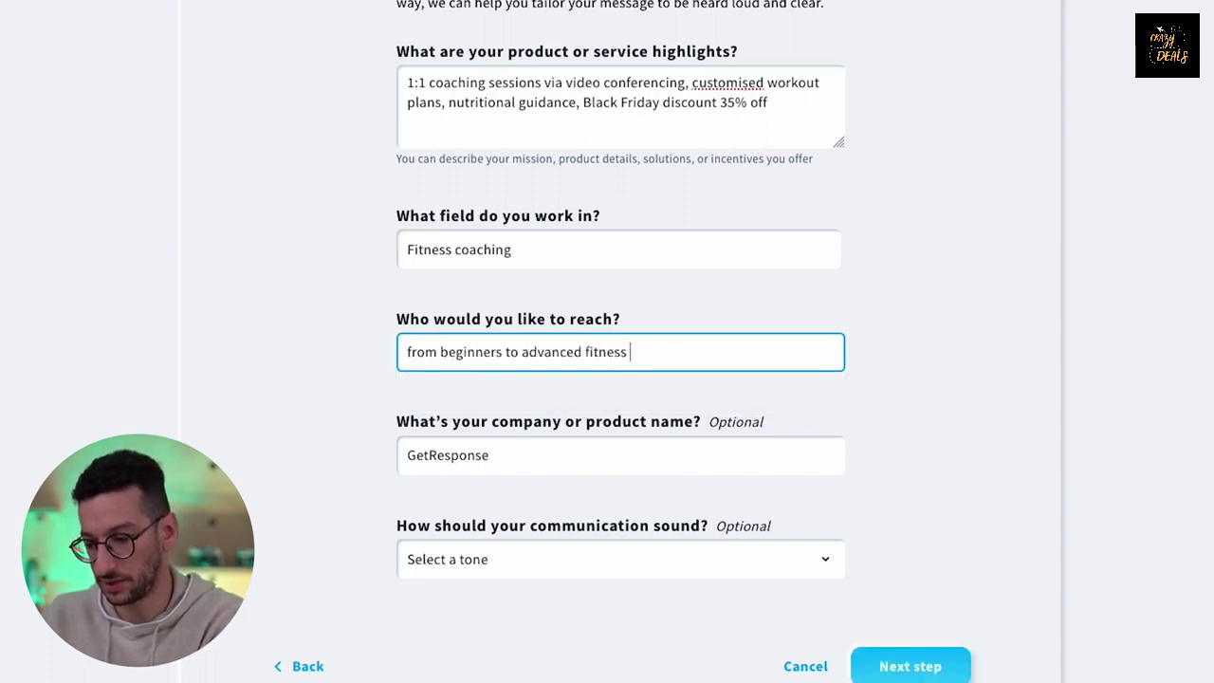
pyautogui.write('enthusiasts')
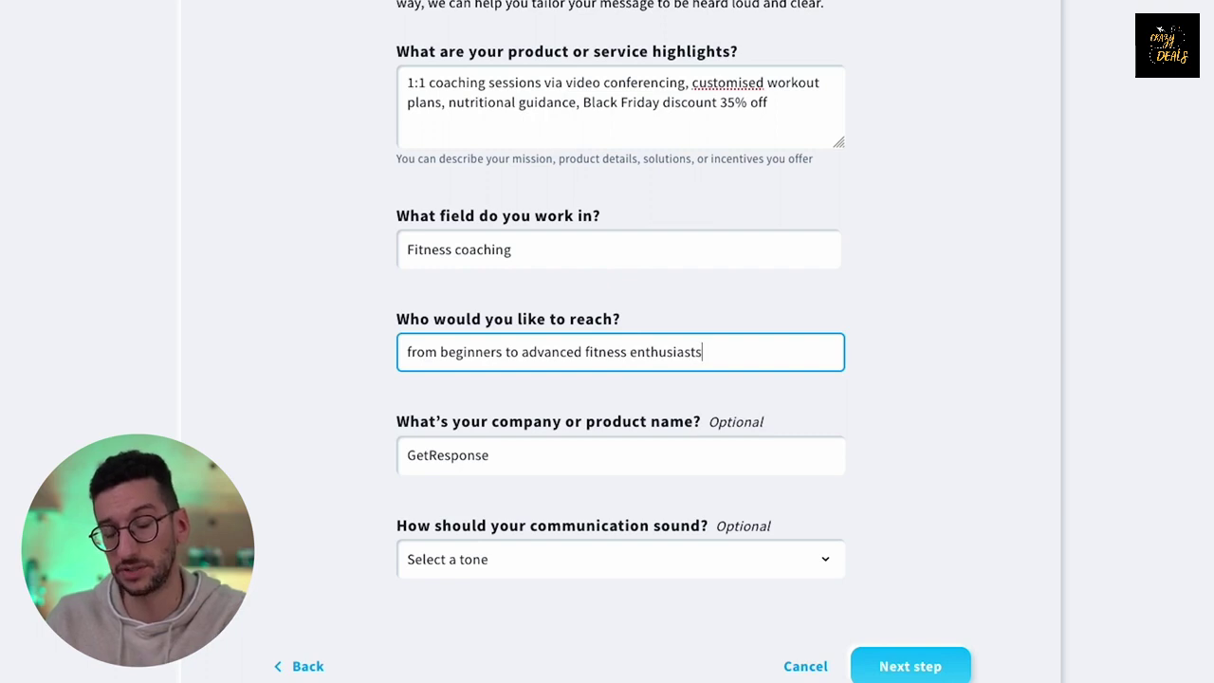
# Replace the company or product name with "GetFit".
pyautogui.click(526, 455)
pyautogui.hotkey('ctrl', 'a')
pyautogui.write('GetFit')
pyautogui.click(318, 418)
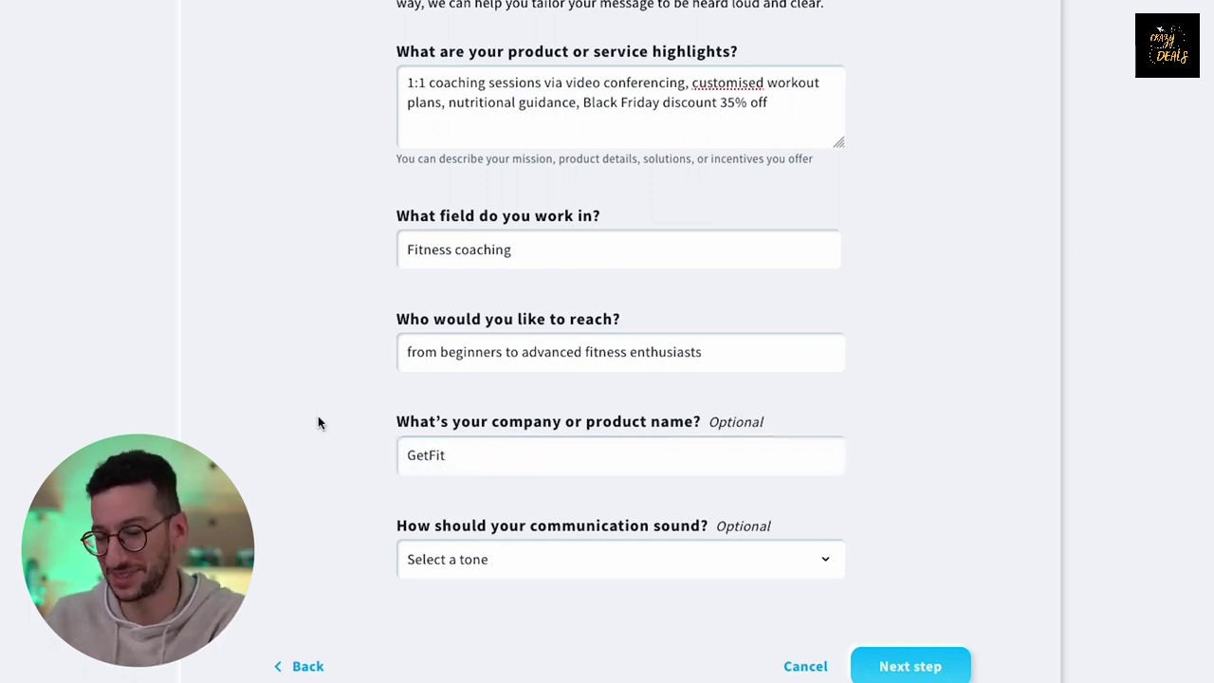
# Set the communication tone to Convincing and proceed to the look settings.
pyautogui.scroll(-1, 309, 563)
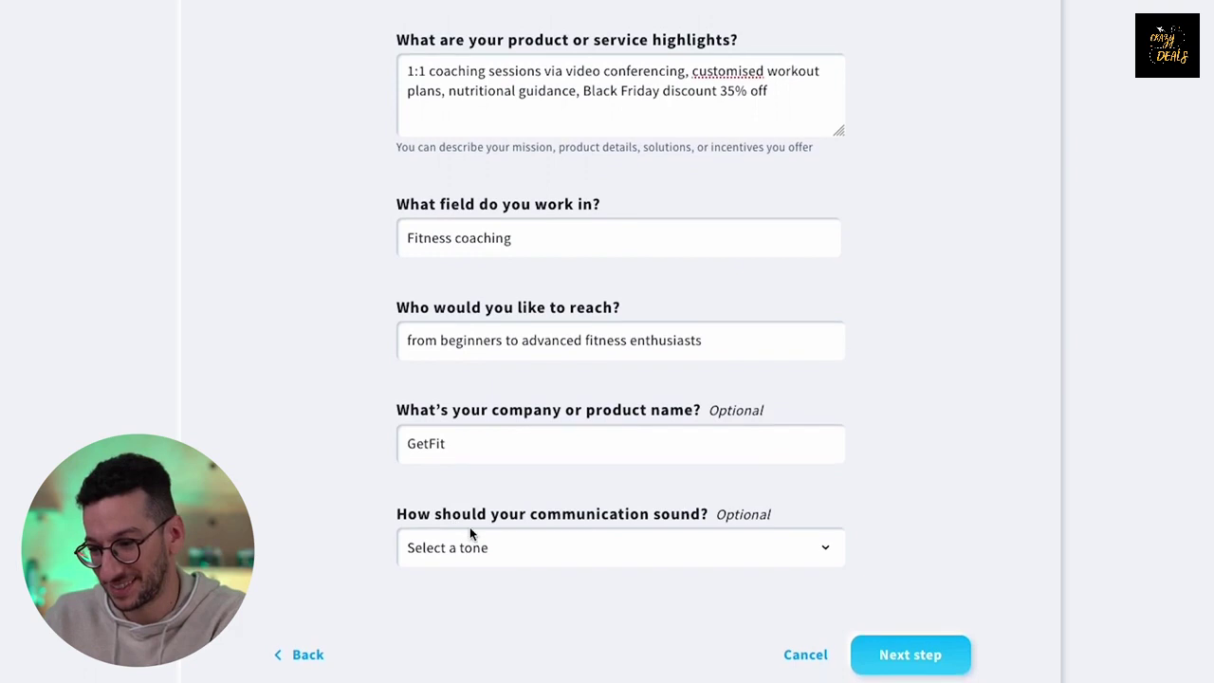
pyautogui.click(487, 554)
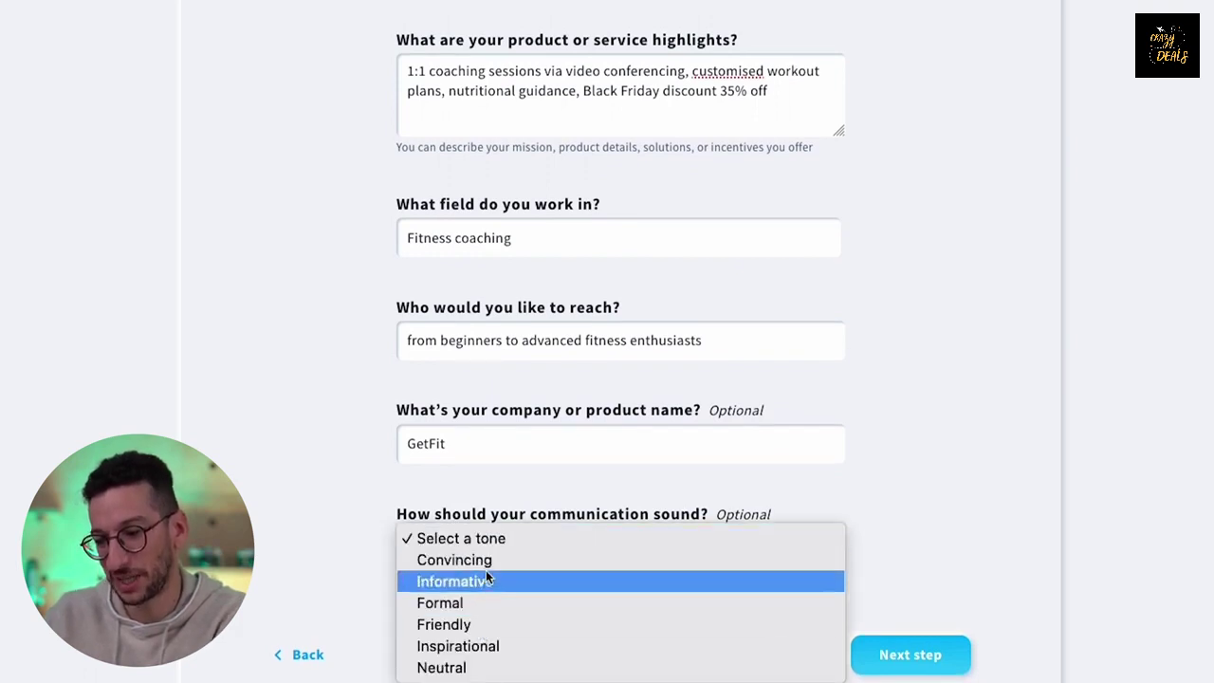
pyautogui.click(490, 560)
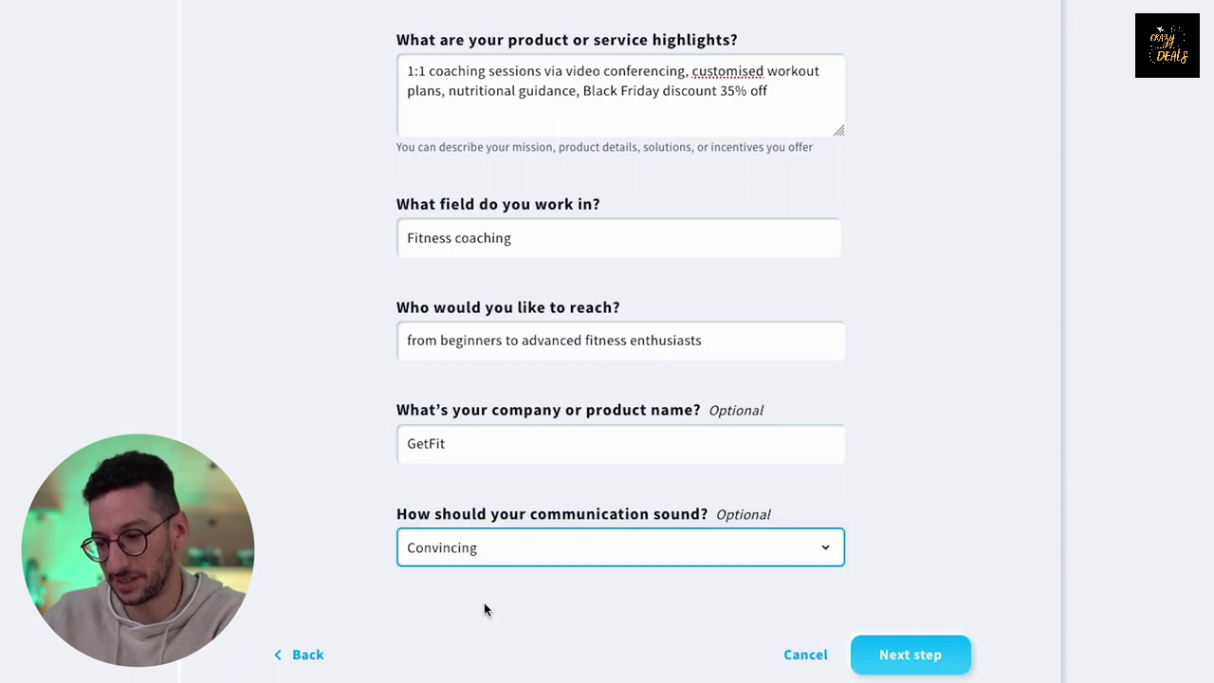
pyautogui.click(914, 664)
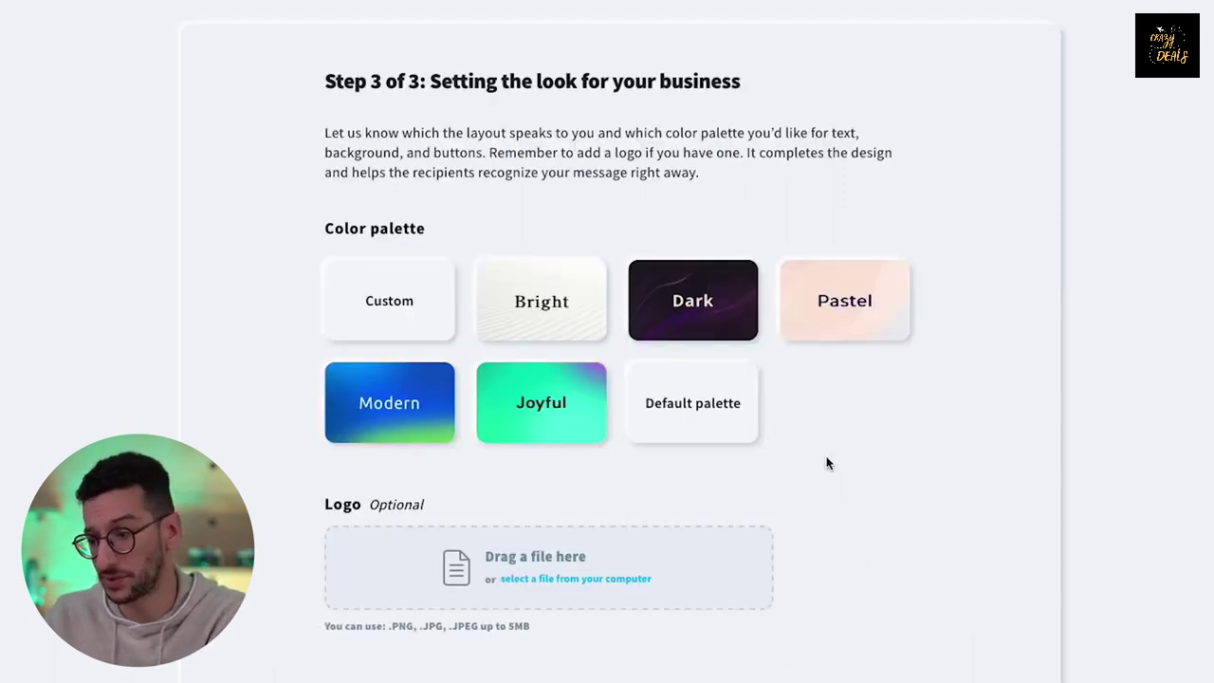
pyautogui.click(386, 326)
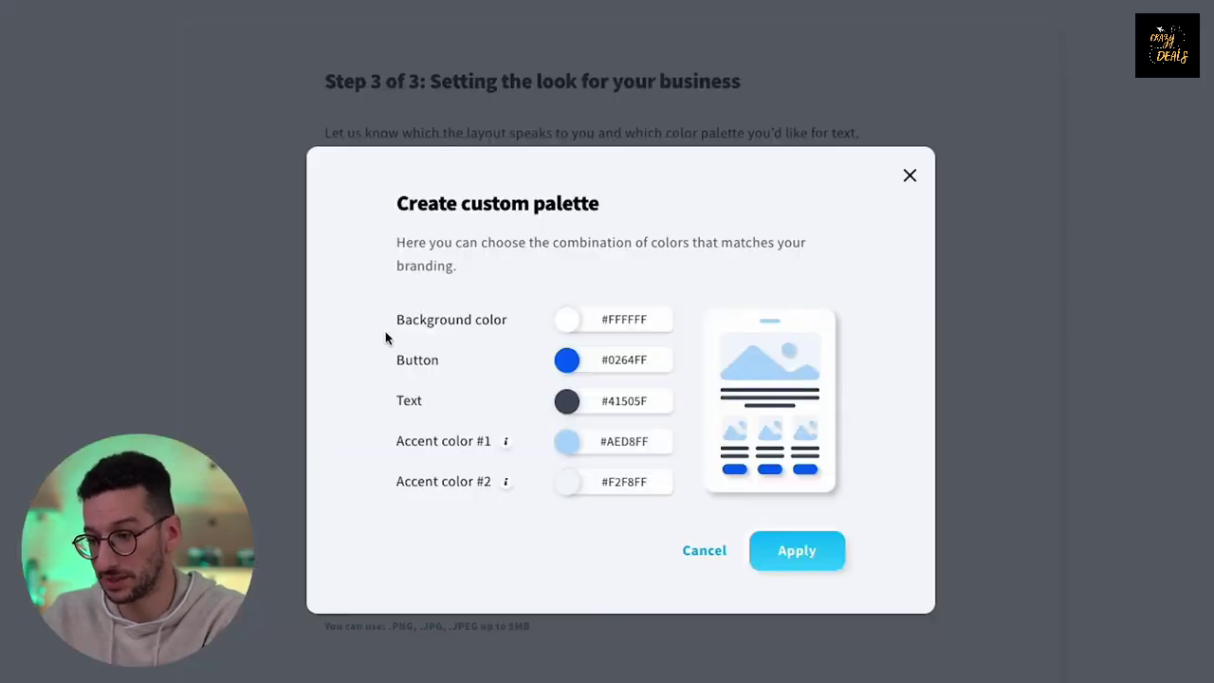
pyautogui.click(566, 321)
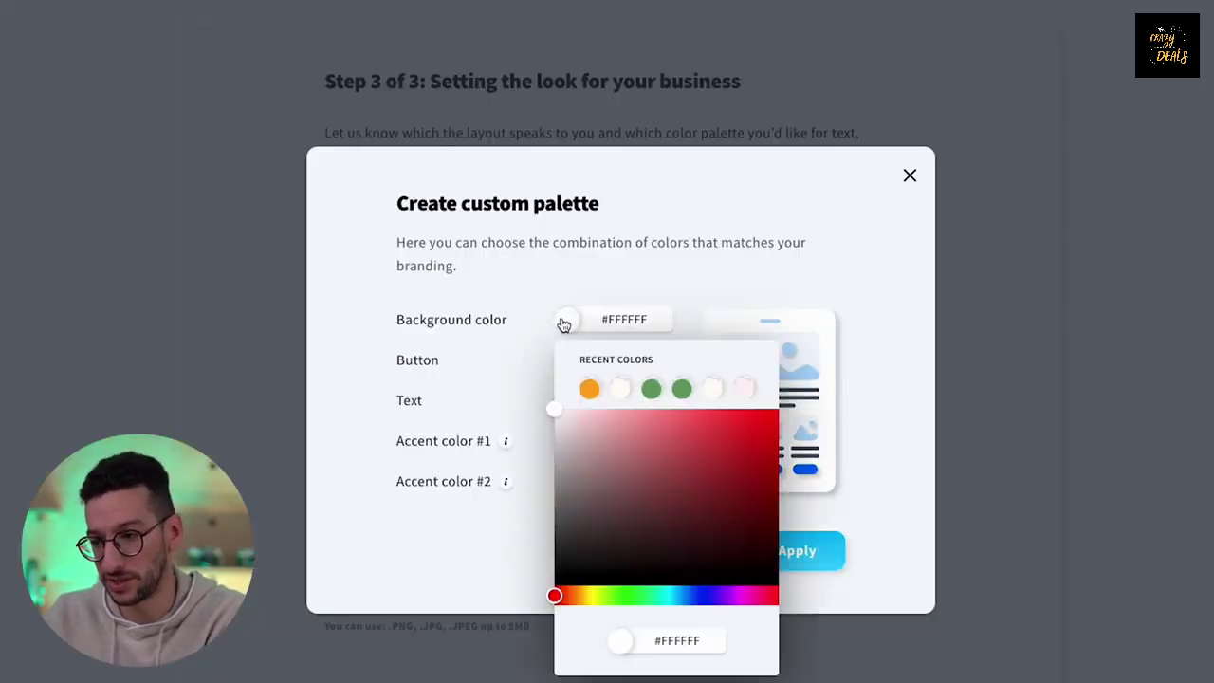
pyautogui.click(682, 389)
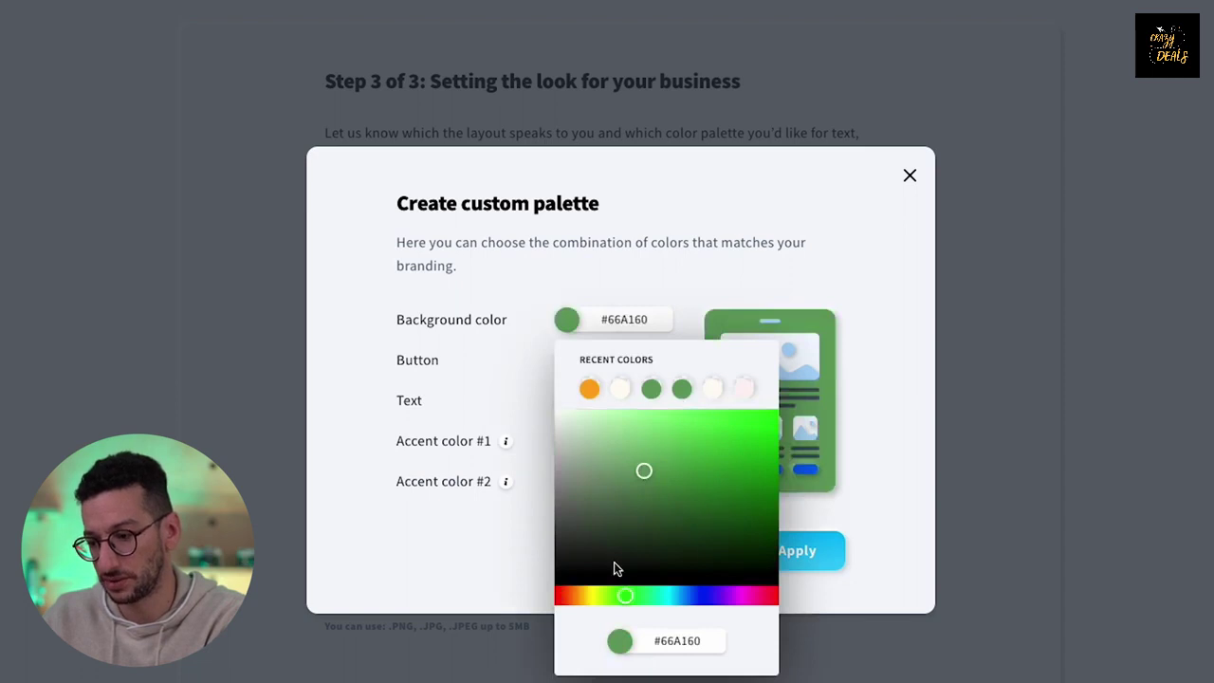
pyautogui.click(471, 528)
pyautogui.click(702, 552)
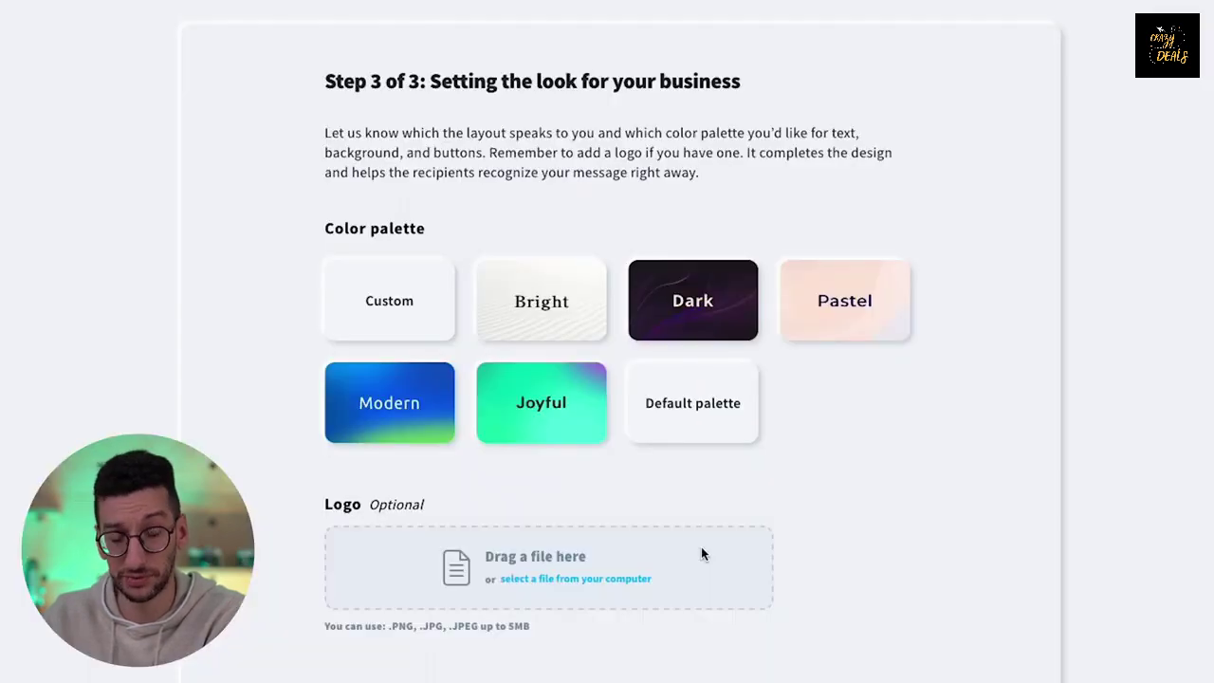
# Choose the Modern color palette without adding a logo, and generate the campaign.
pyautogui.click(383, 396)
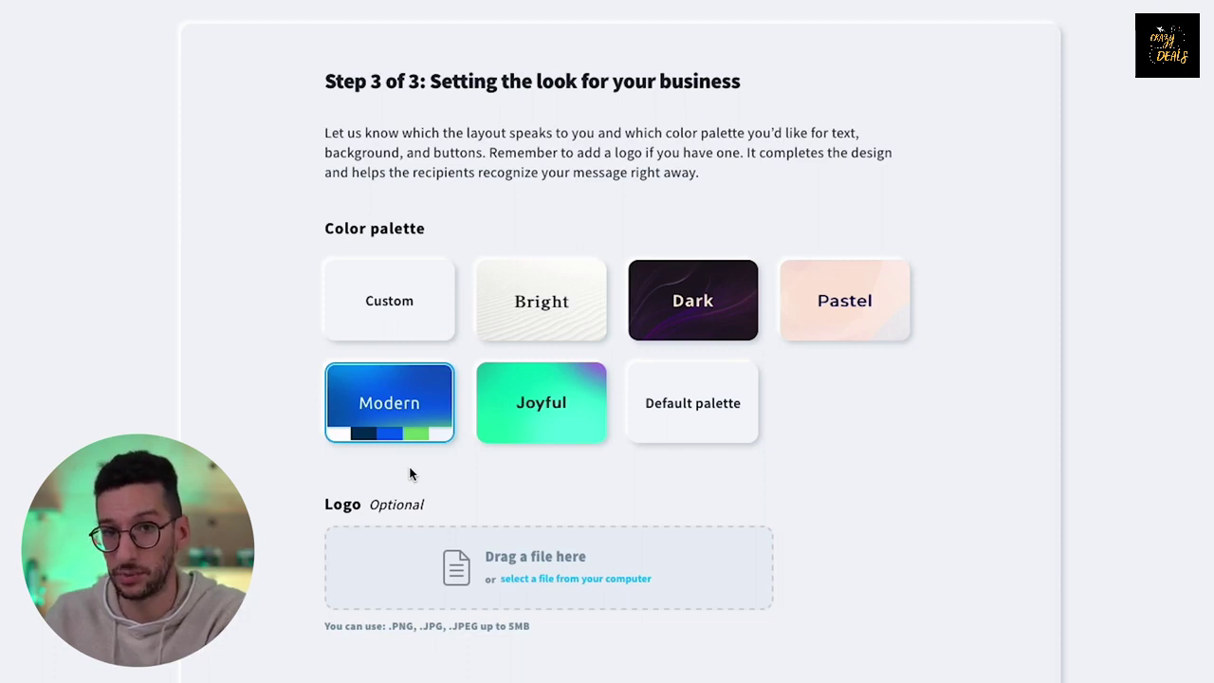
pyautogui.scroll(-1, 314, 576)
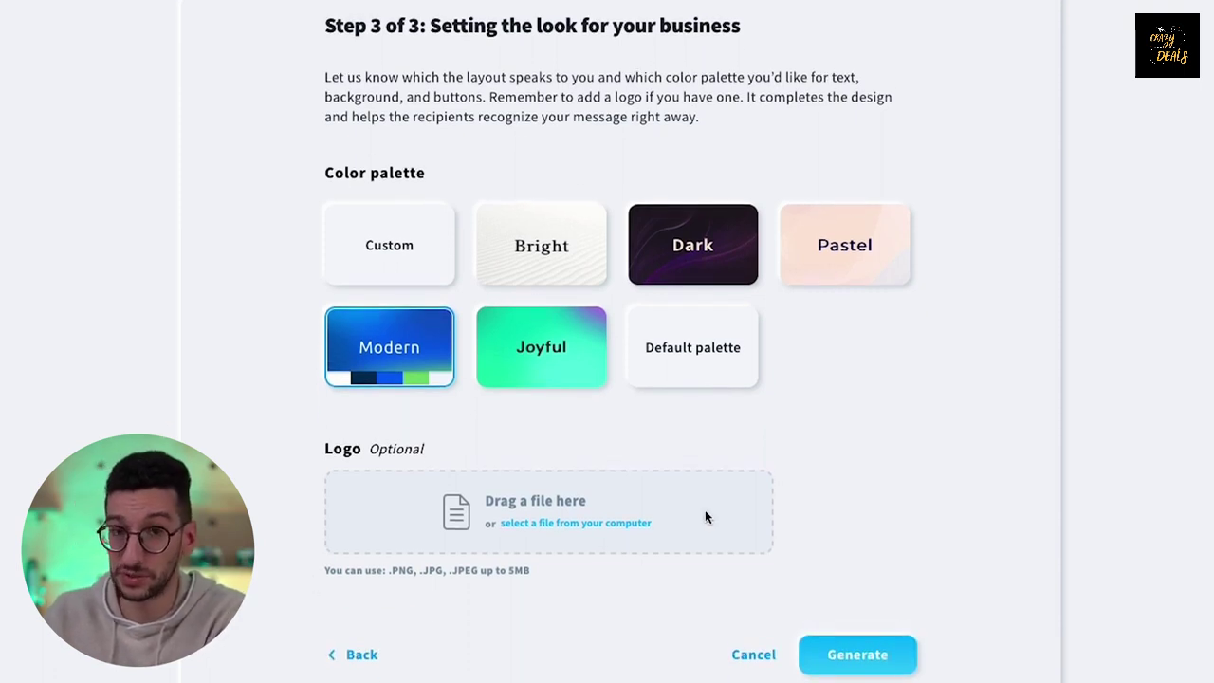
pyautogui.scroll(1, 846, 613)
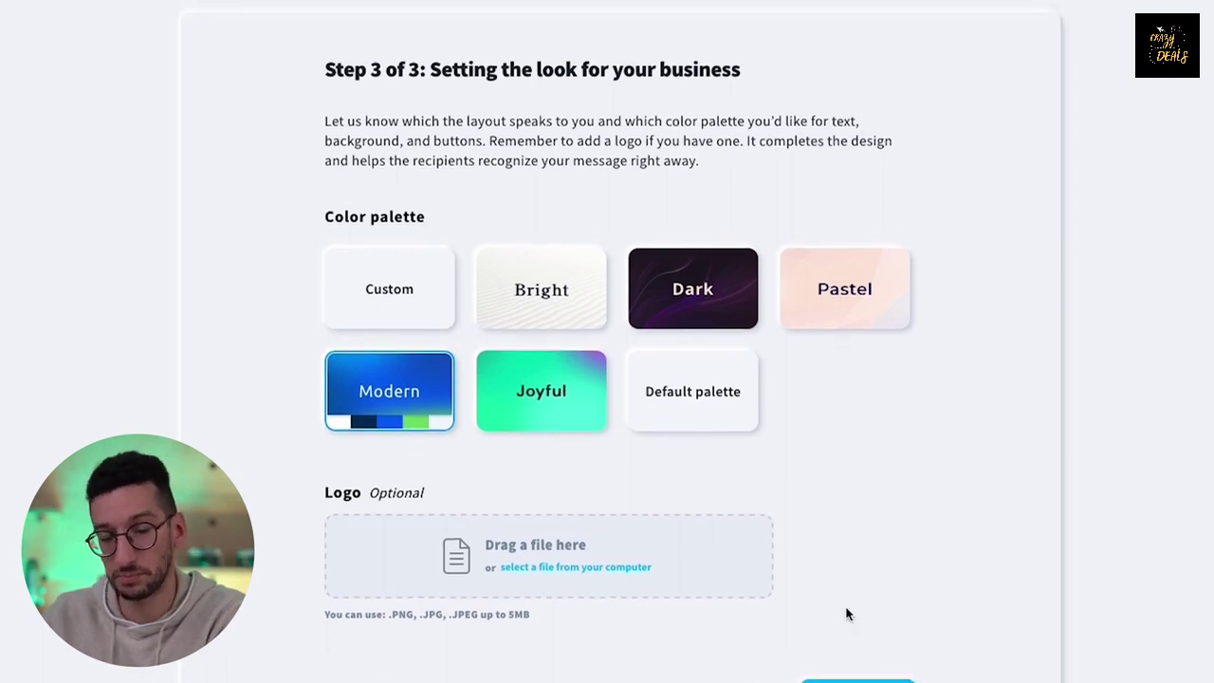
pyautogui.scroll(-1, 847, 614)
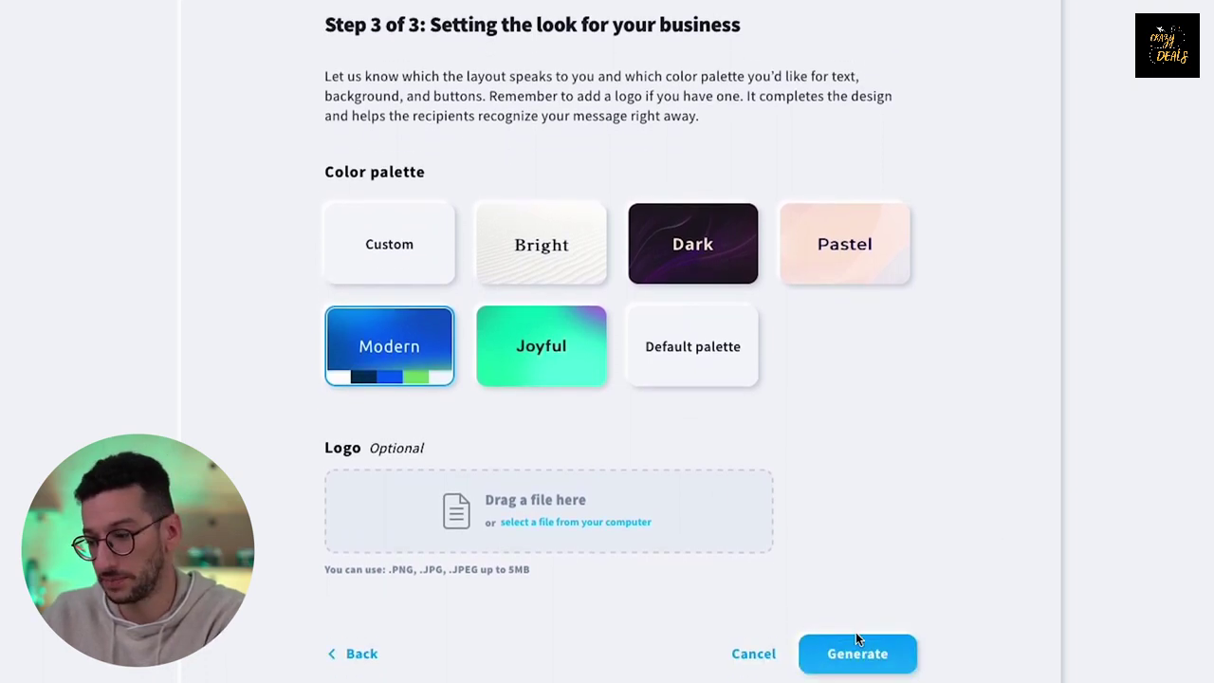
pyautogui.click(857, 655)
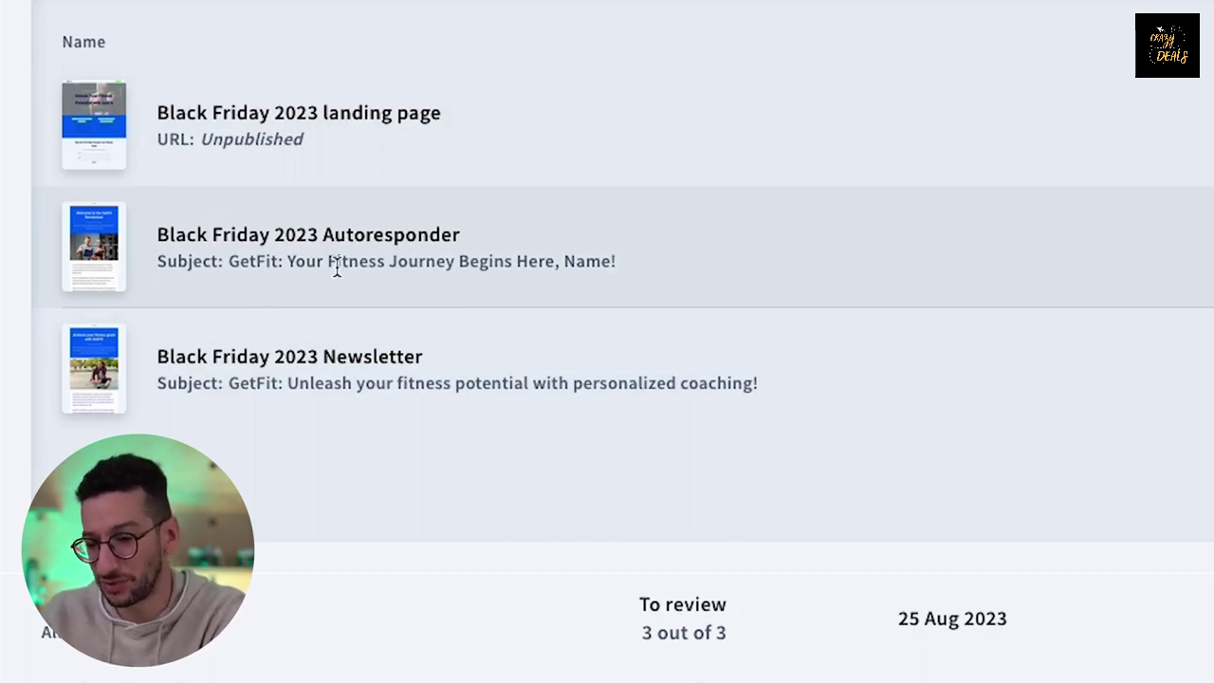
# Open the Black Friday 2023 landing page in the editor and examine its sections from the header to the footer.
pyautogui.click(974, 133)
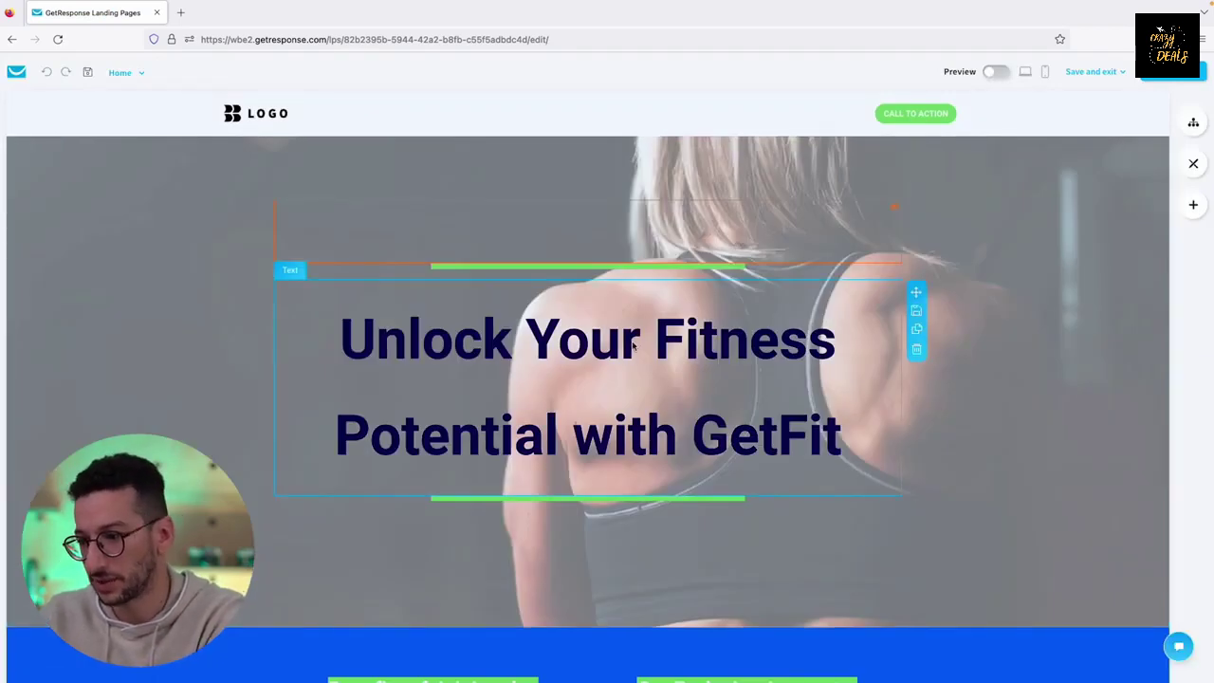
pyautogui.scroll(-3, 631, 418)
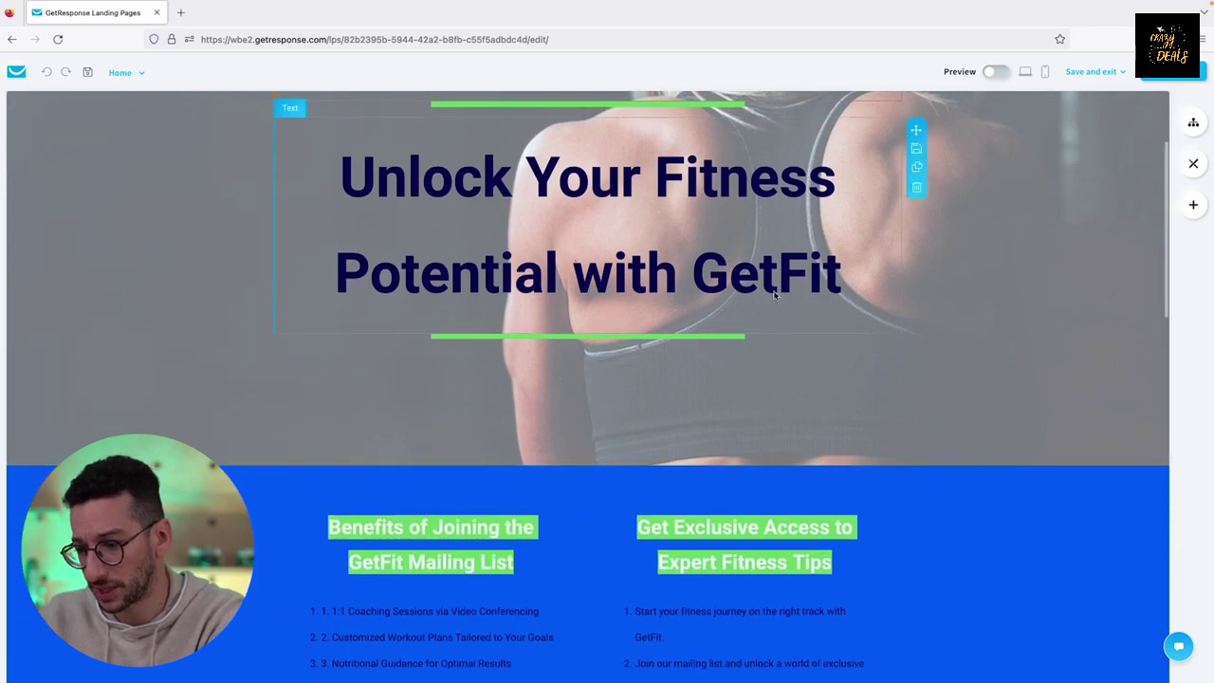
pyautogui.scroll(-5, 770, 298)
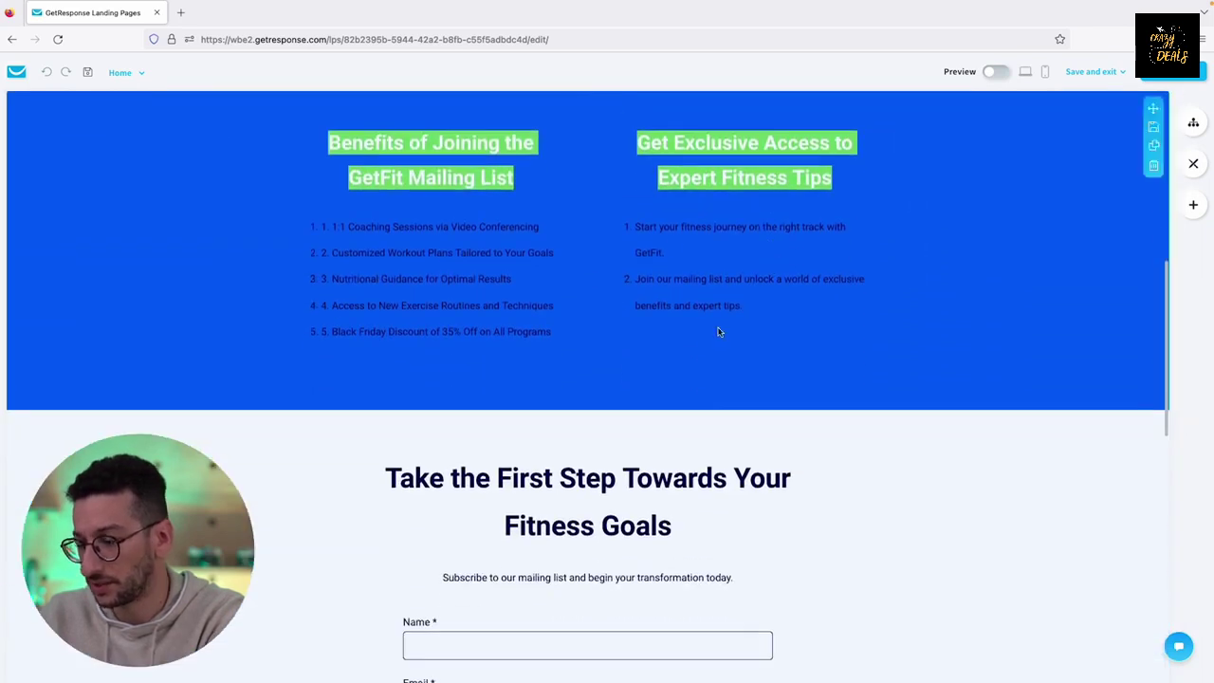
pyautogui.scroll(-9, 646, 347)
pyautogui.scroll(-1, 670, 348)
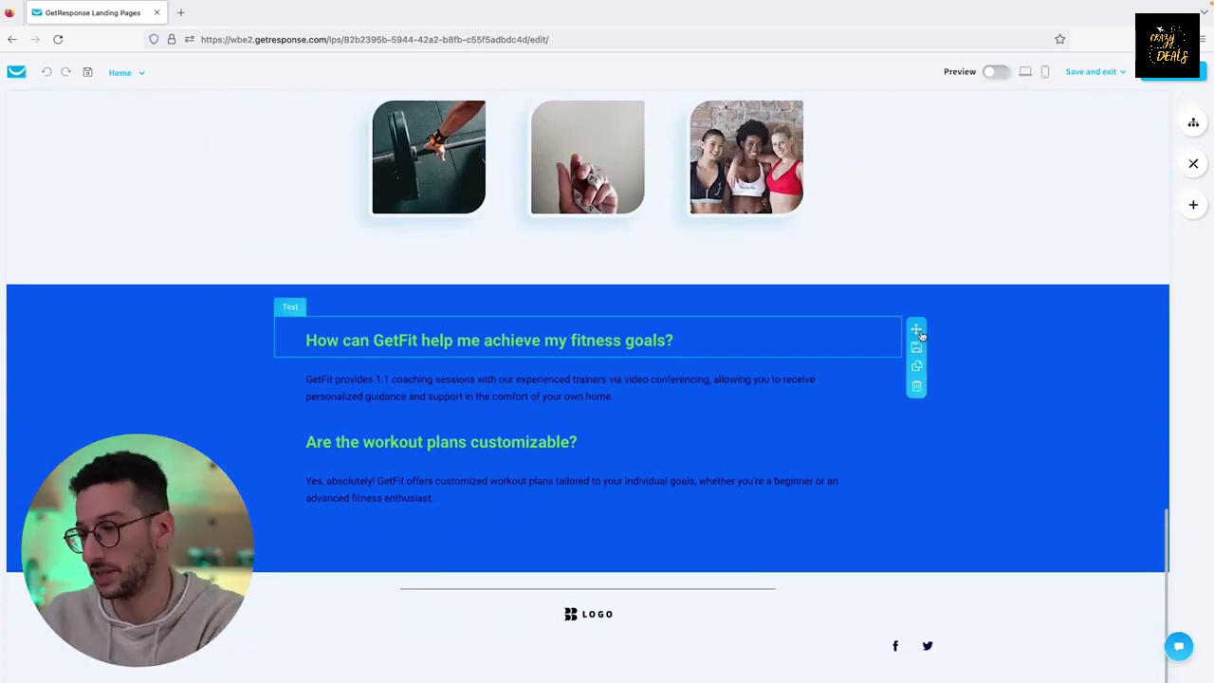
pyautogui.scroll(10, 920, 336)
pyautogui.scroll(8, 920, 335)
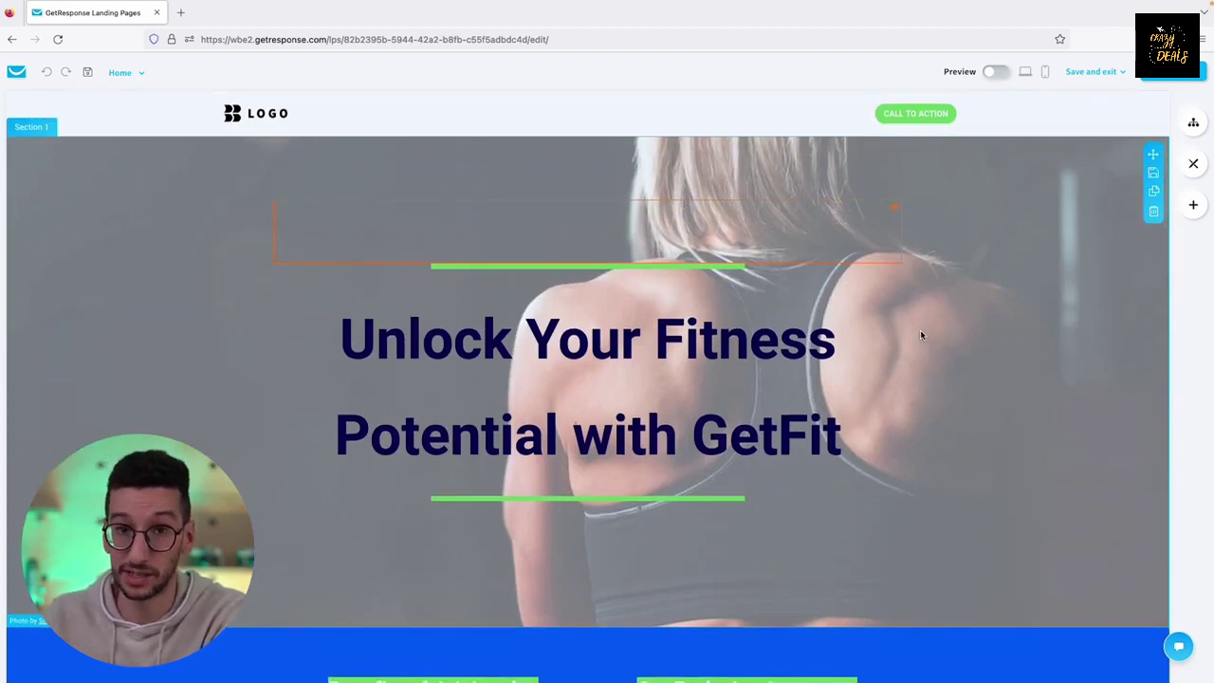
# Publish the Black Friday 2023 landing page with its existing settings on the free grwebsite.com domain.
pyautogui.click(1174, 74)
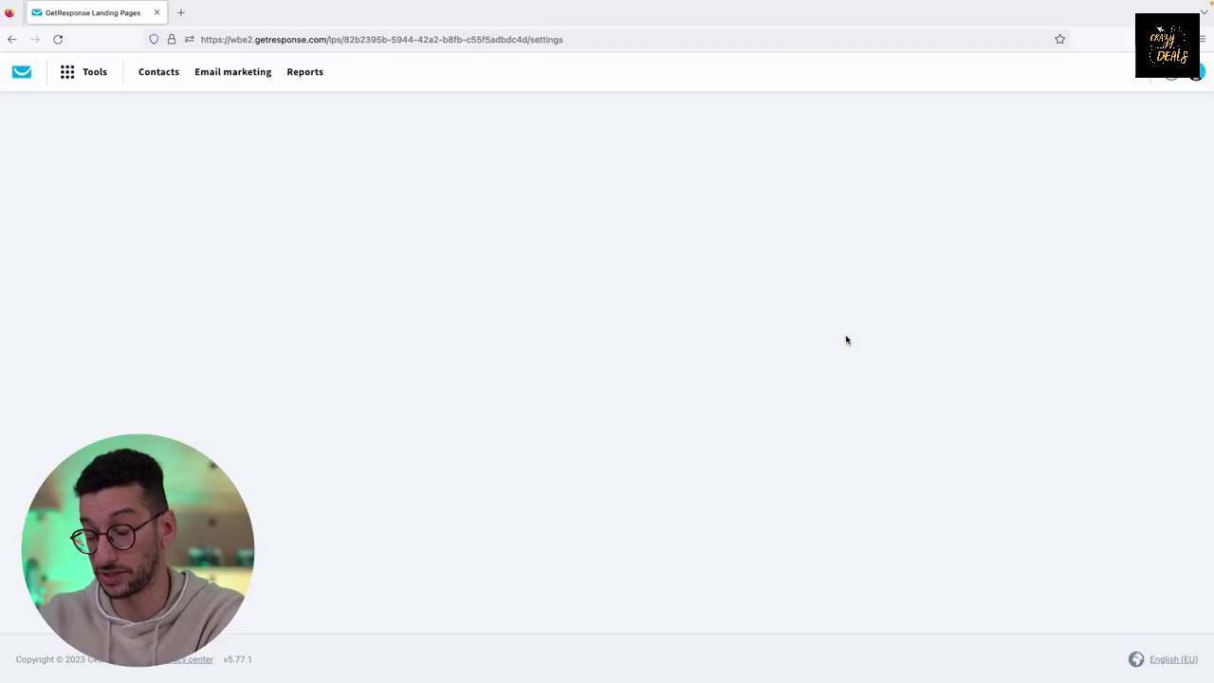
pyautogui.scroll(-15, 710, 349)
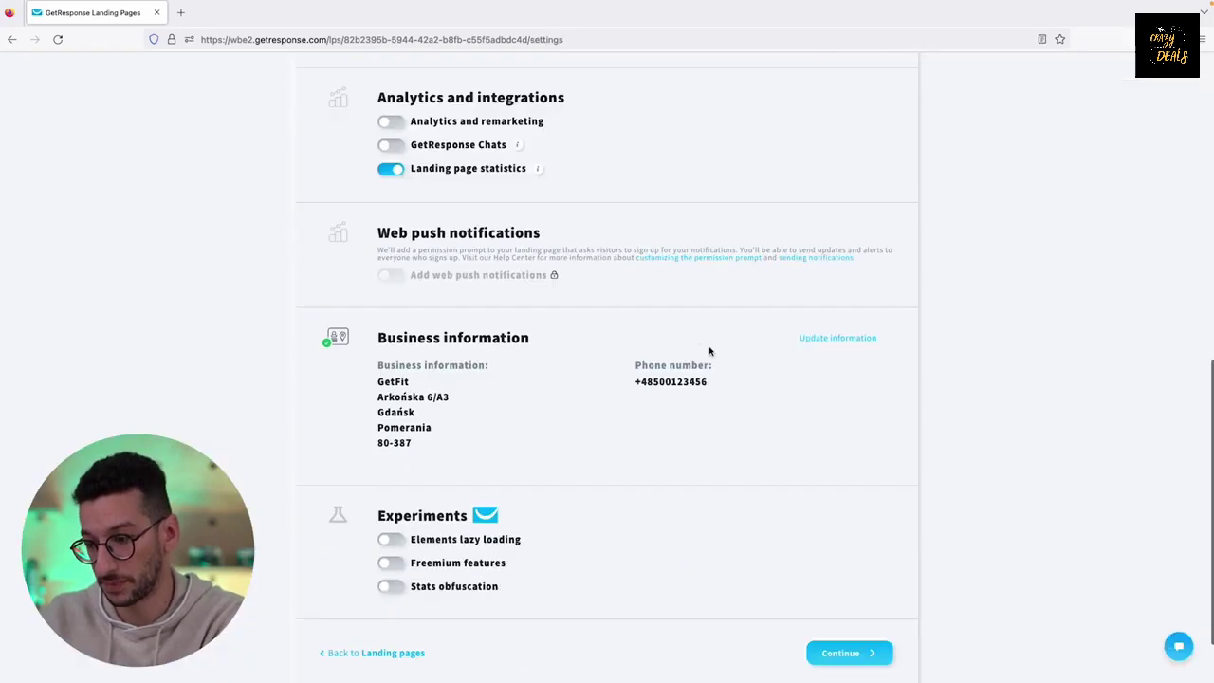
pyautogui.click(851, 573)
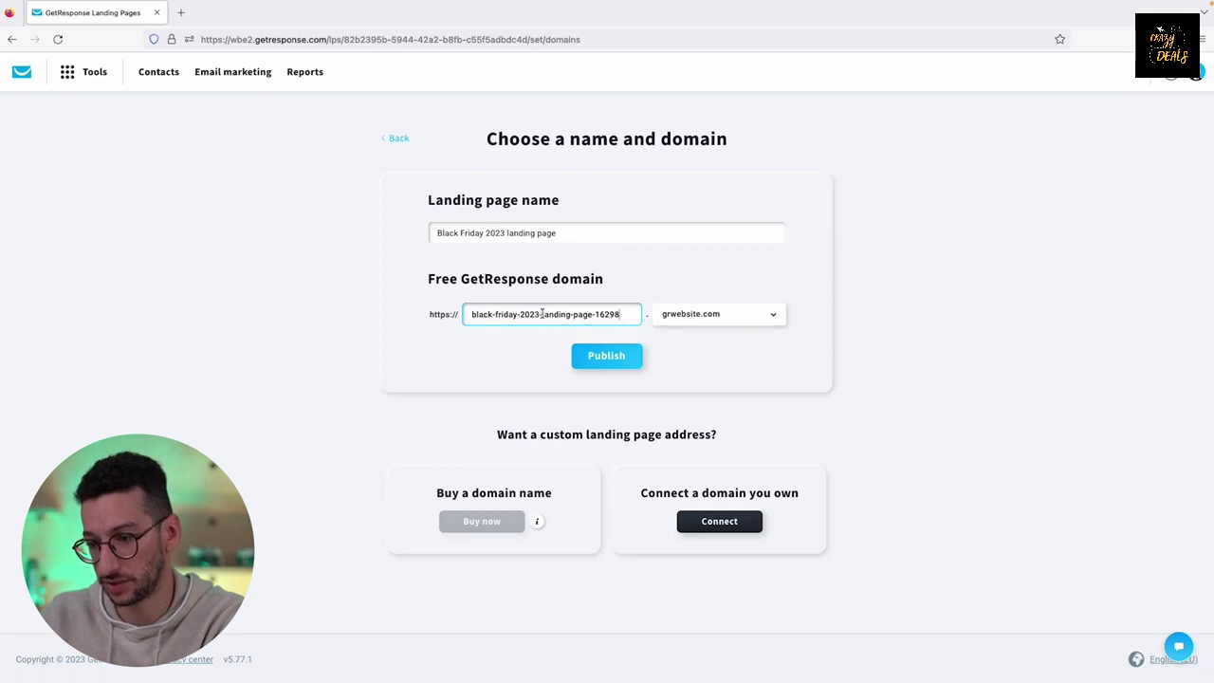
pyautogui.click(624, 358)
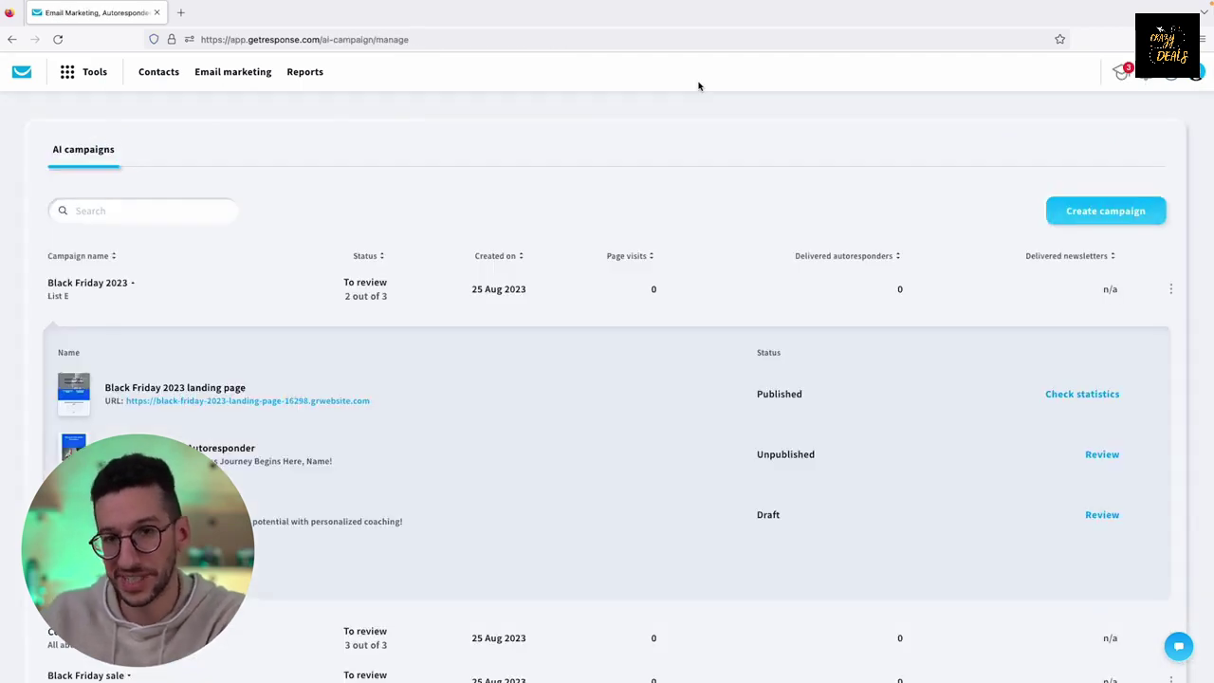
# Open the Black Friday 2023 Autoresponder for review and examine its schedule, sender, subject line, design and tracking settings.
pyautogui.doubleClick(777, 391)
pyautogui.click(791, 393)
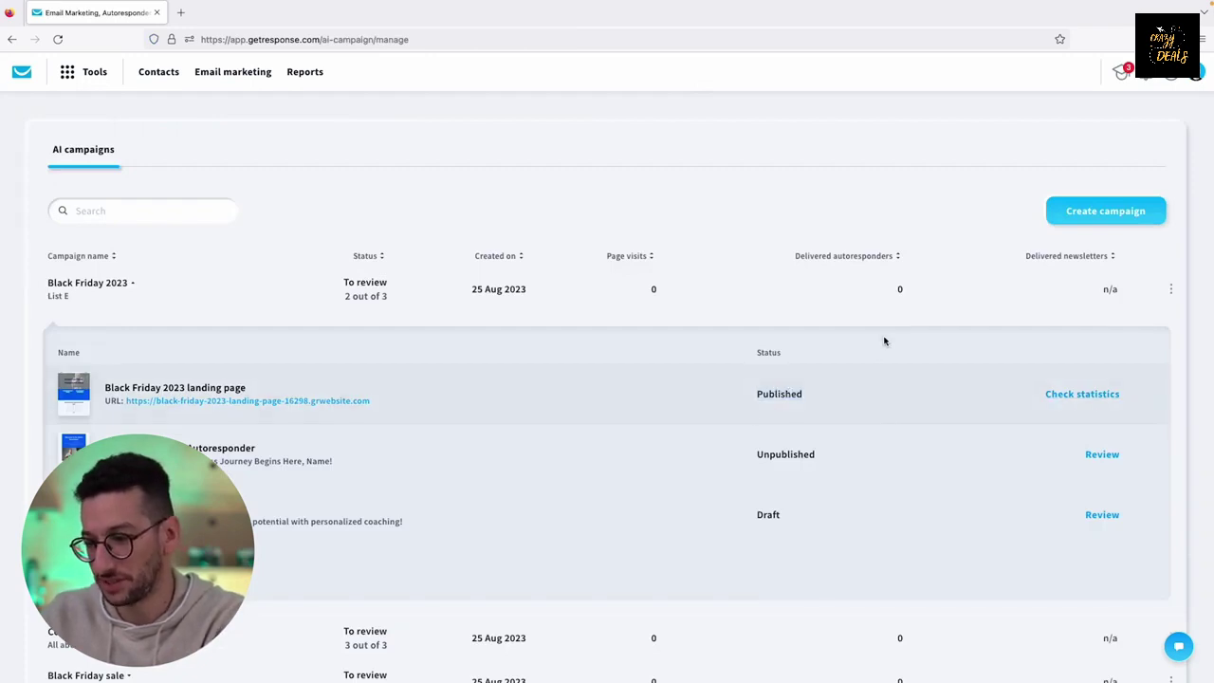
pyautogui.scroll(-2, 883, 342)
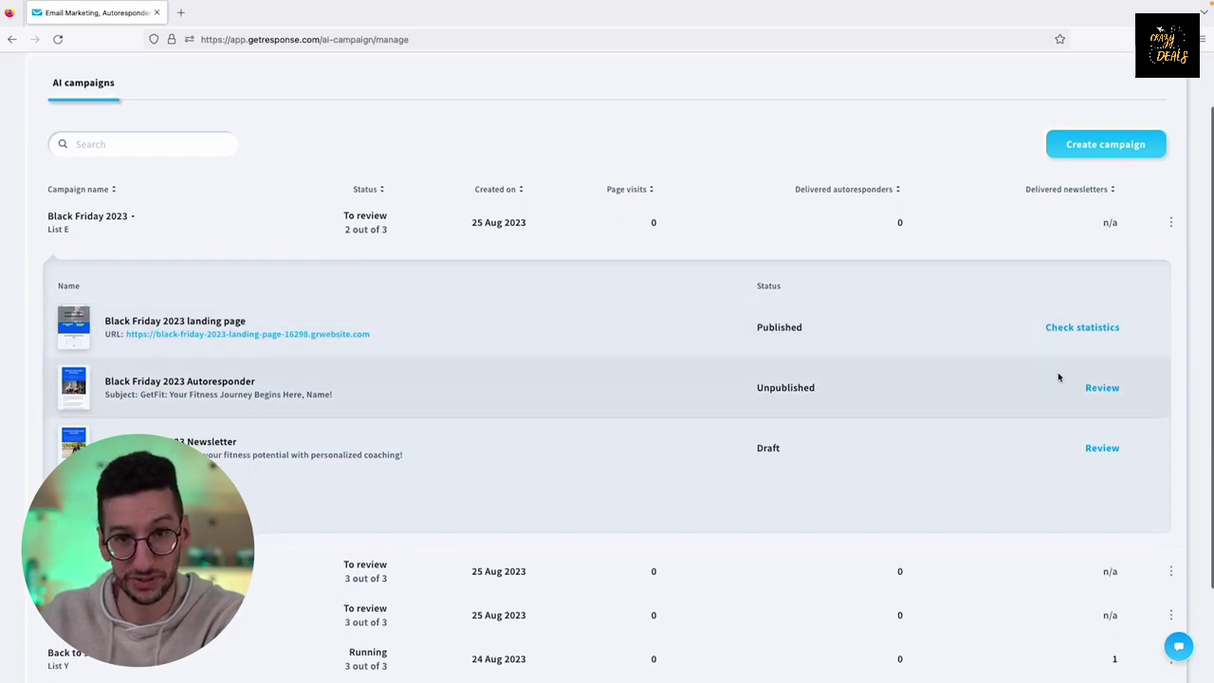
pyautogui.click(1104, 393)
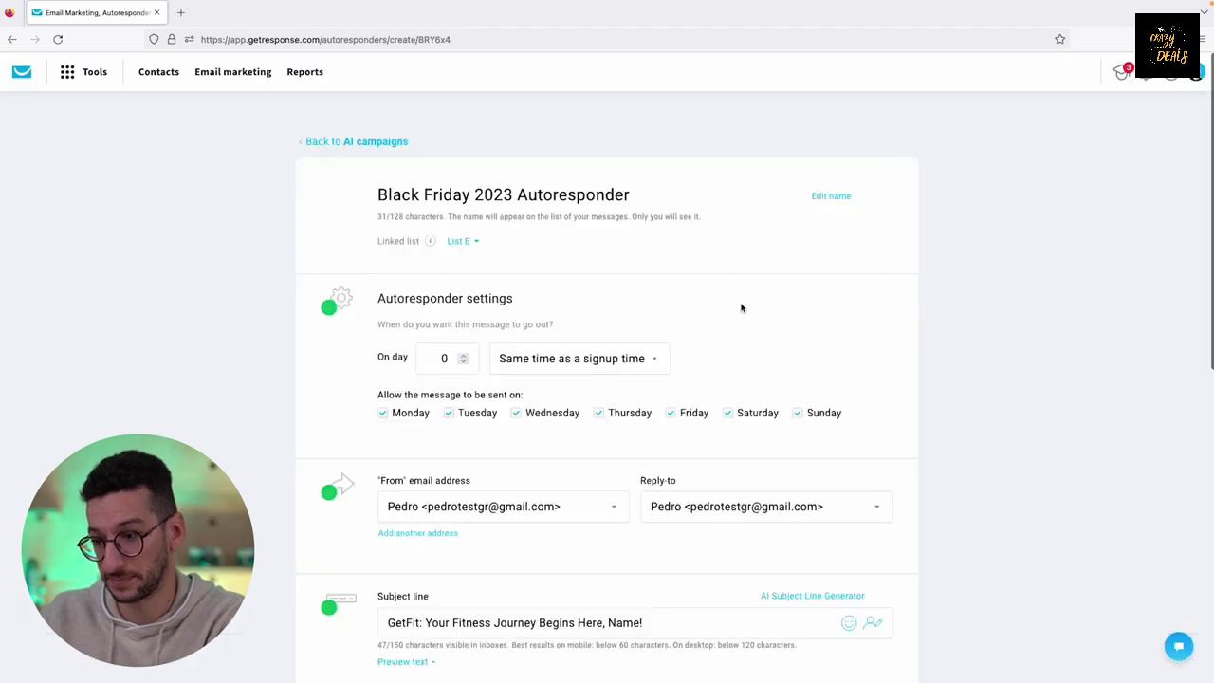
pyautogui.scroll(-3, 741, 307)
pyautogui.scroll(-2, 740, 306)
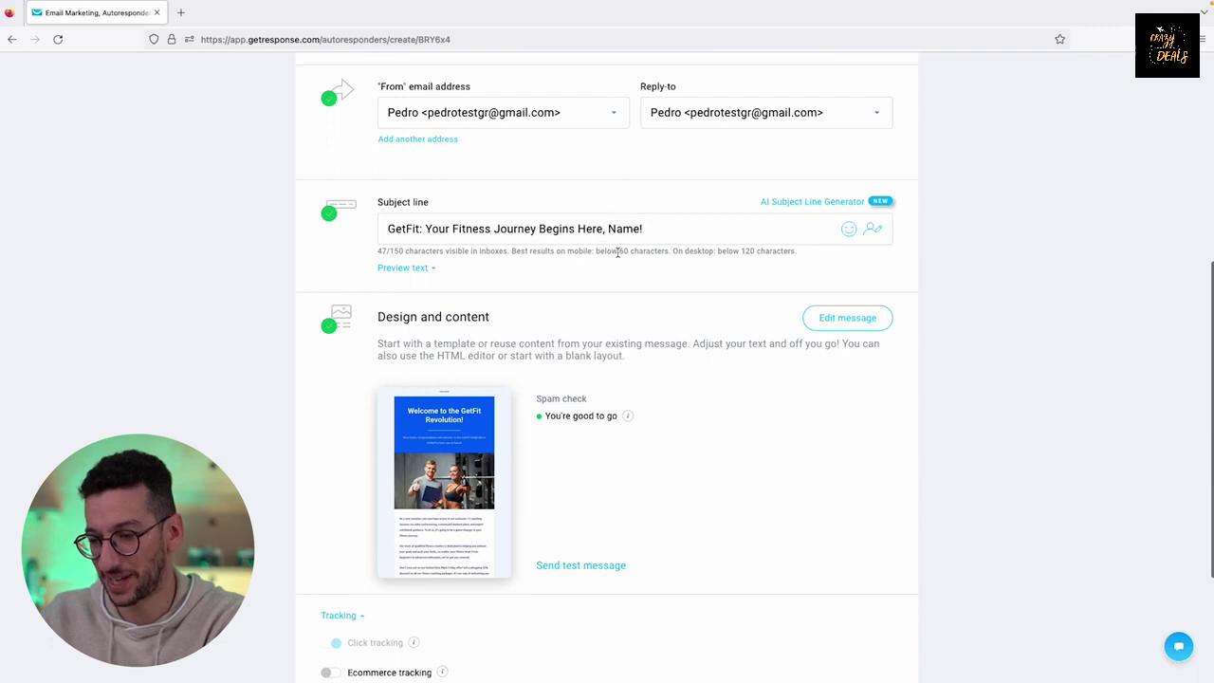
pyautogui.scroll(-1, 575, 196)
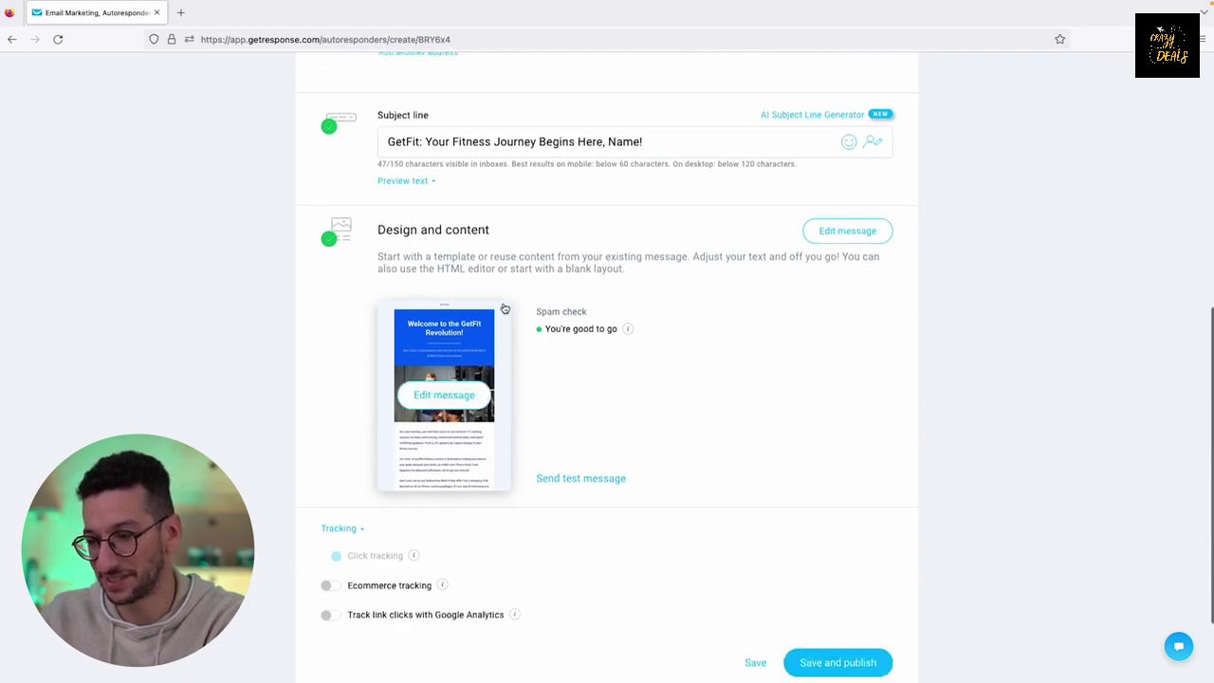
pyautogui.scroll(1, 505, 309)
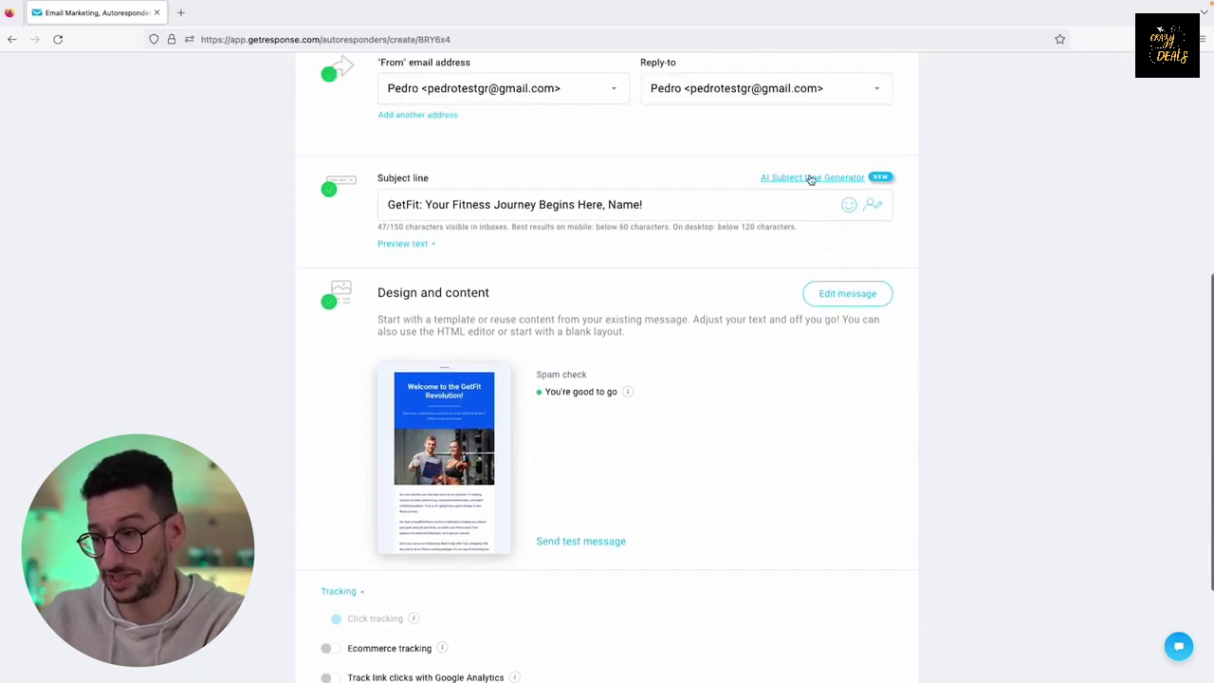
pyautogui.scroll(-1, 531, 427)
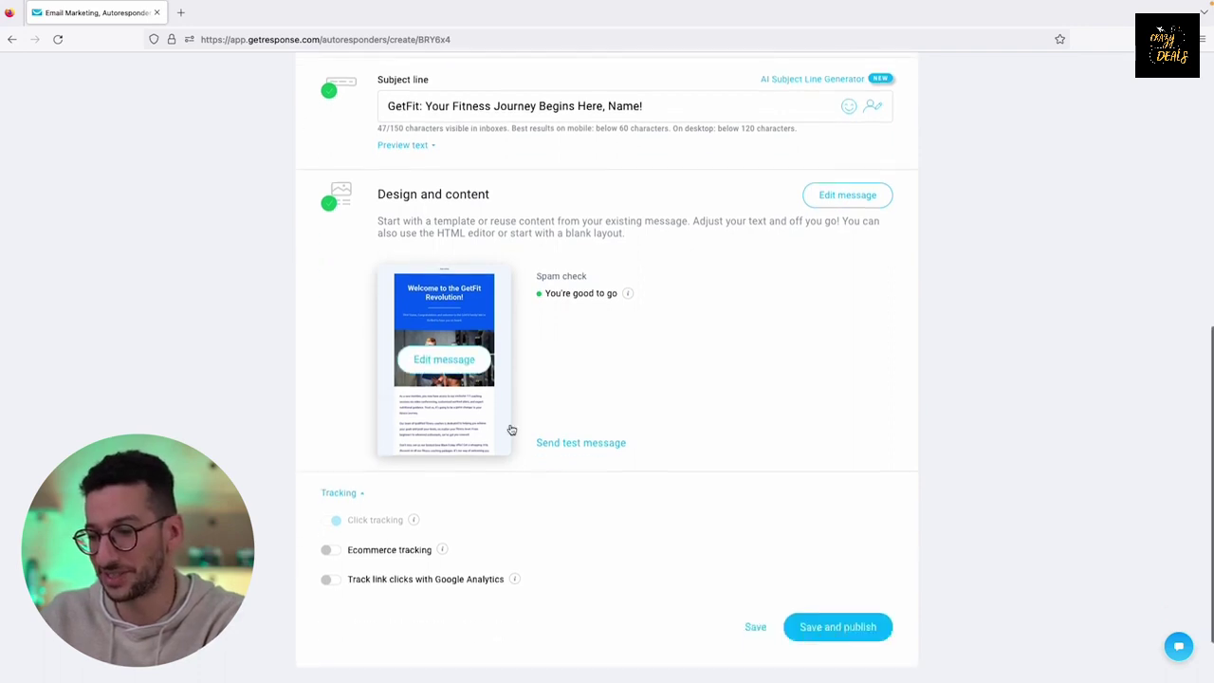
# Open the autoresponder's message in the editor and examine its heading, image and body text.
pyautogui.click(446, 374)
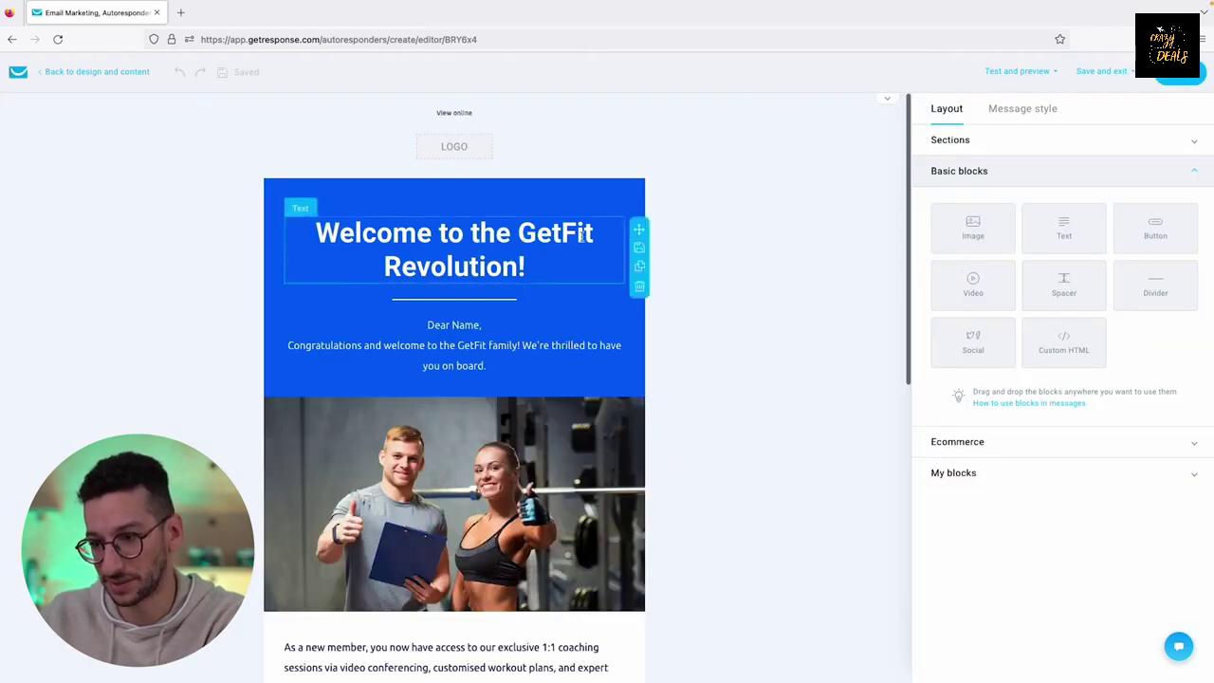
pyautogui.scroll(-1, 532, 281)
pyautogui.scroll(-5, 532, 281)
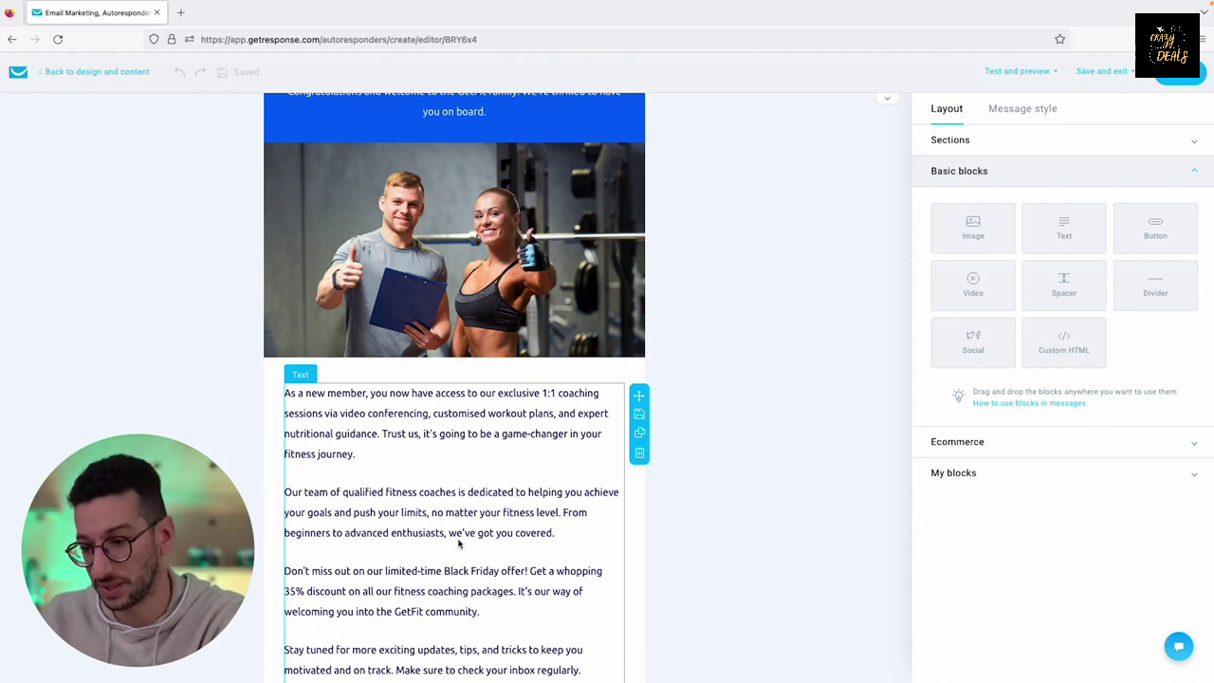
pyautogui.scroll(-1, 459, 543)
pyautogui.click(571, 392)
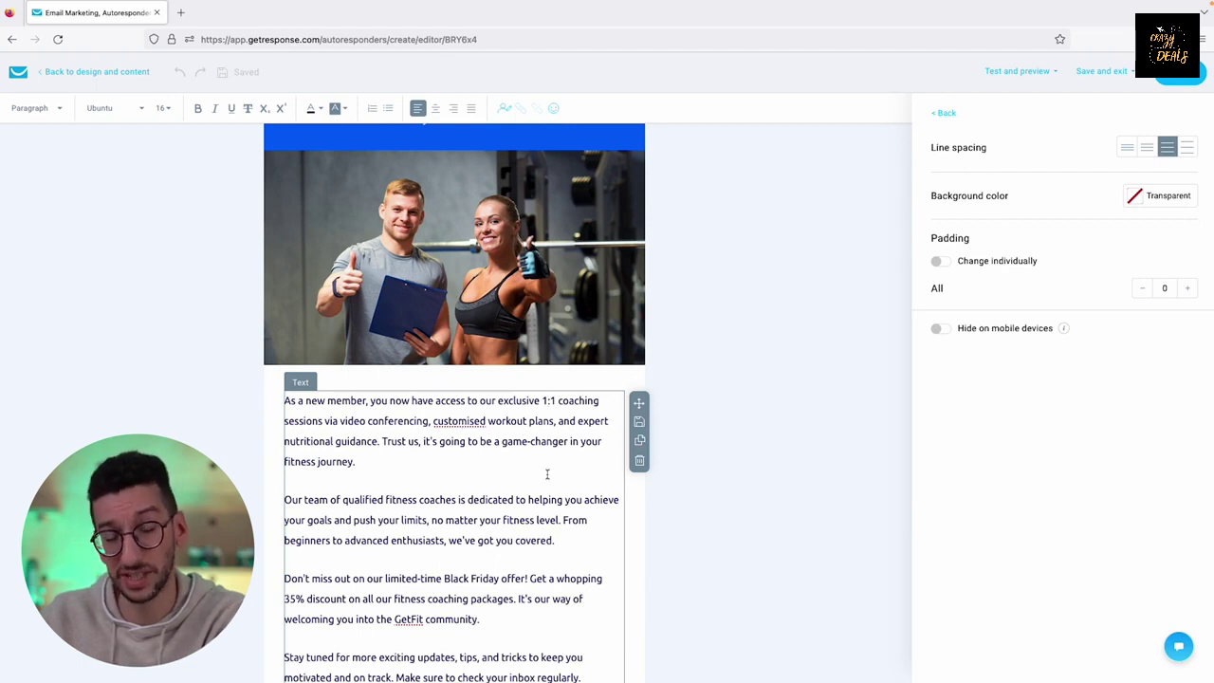
pyautogui.scroll(-5, 547, 473)
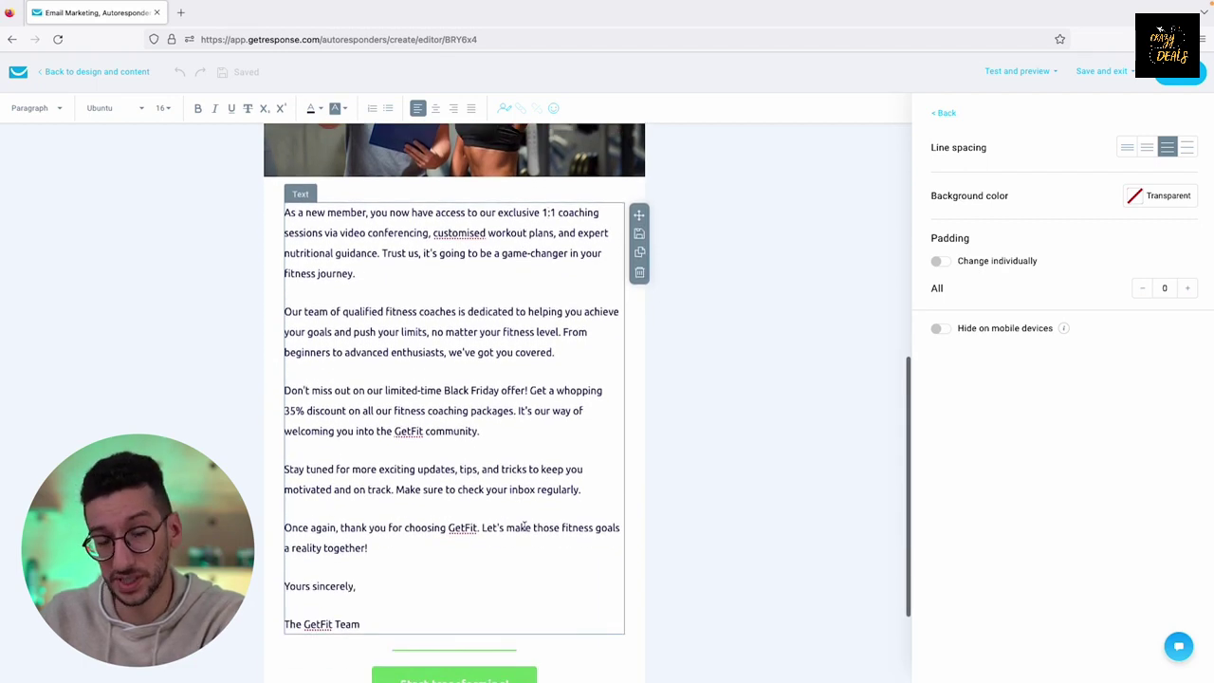
pyautogui.scroll(1, 703, 412)
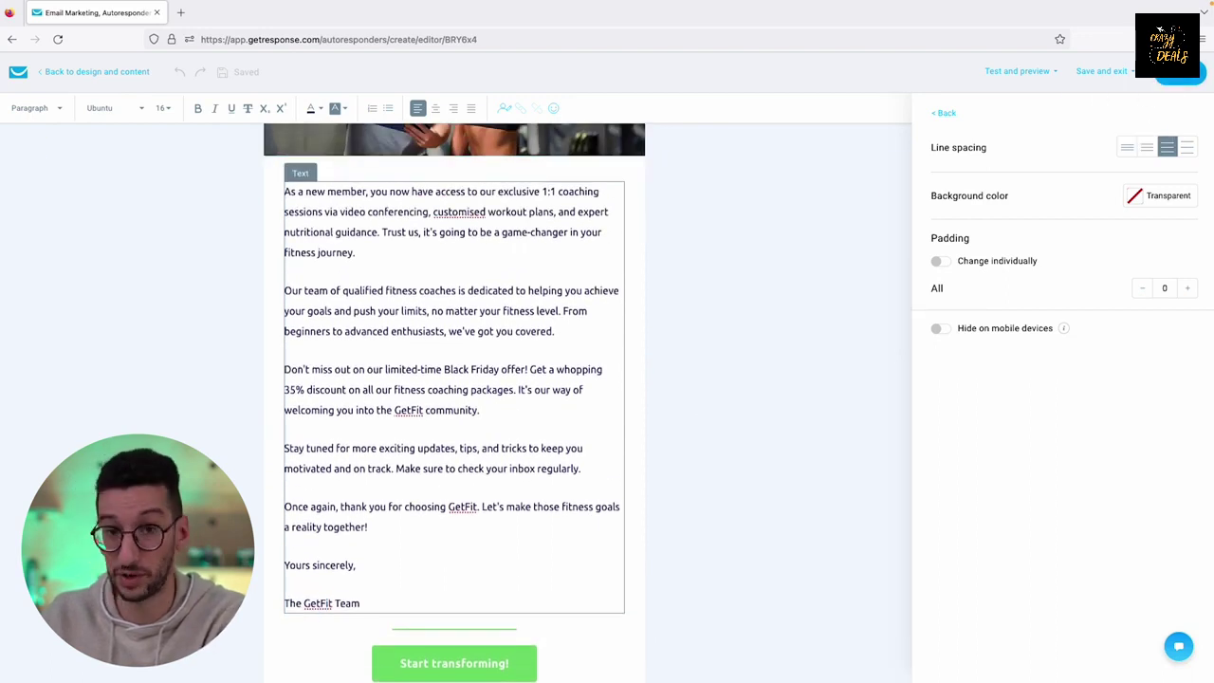
# Return to the autoresponder's settings, then save and publish it.
pyautogui.scroll(-4, 978, 257)
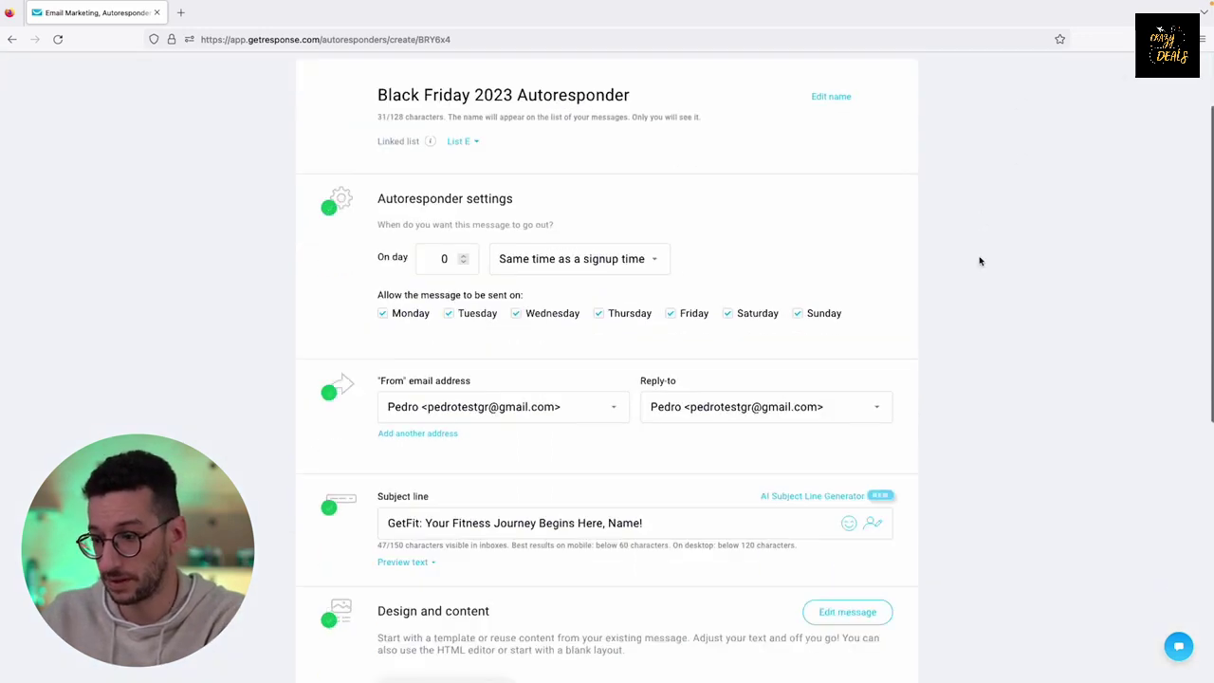
pyautogui.scroll(-3, 980, 261)
pyautogui.click(826, 554)
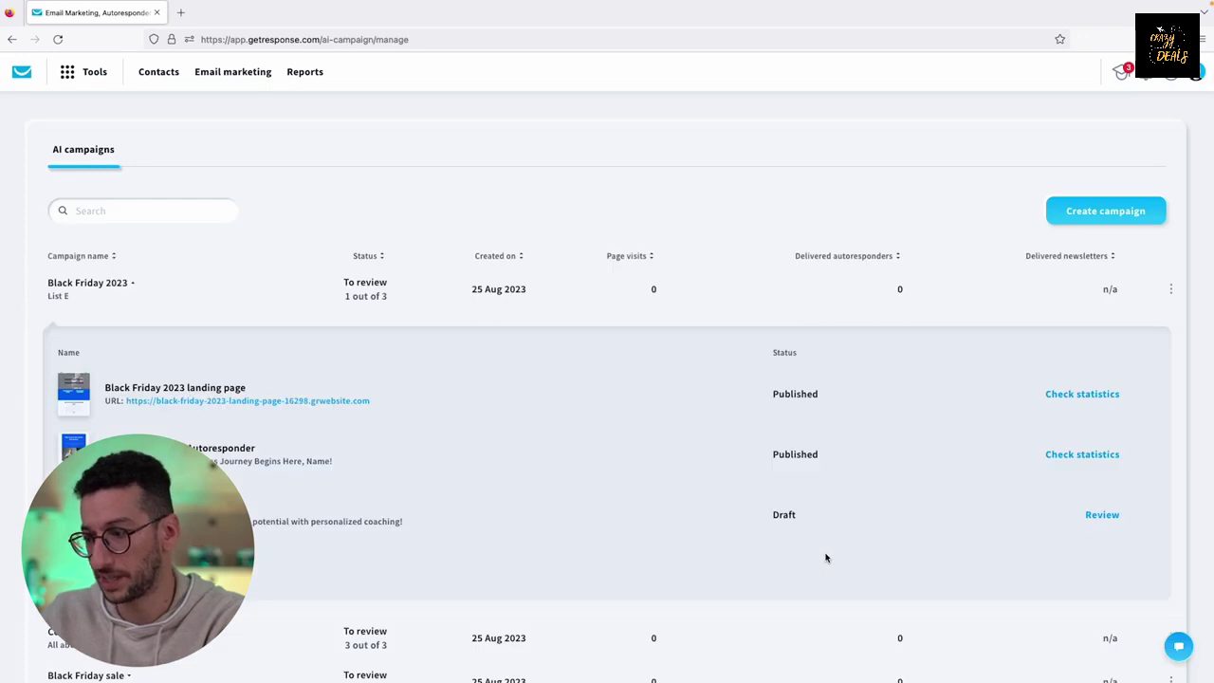
# Open the Black Friday 2023 Newsletter for review and add List E as its recipients.
pyautogui.click(1097, 518)
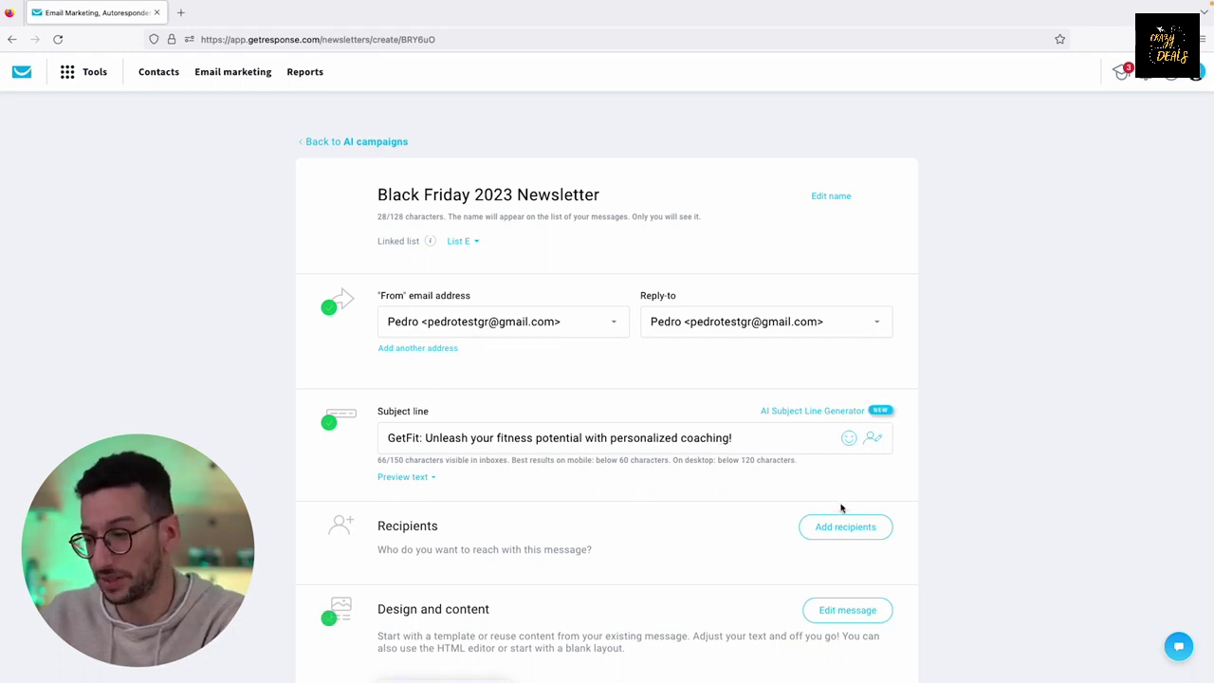
pyautogui.scroll(-2, 841, 509)
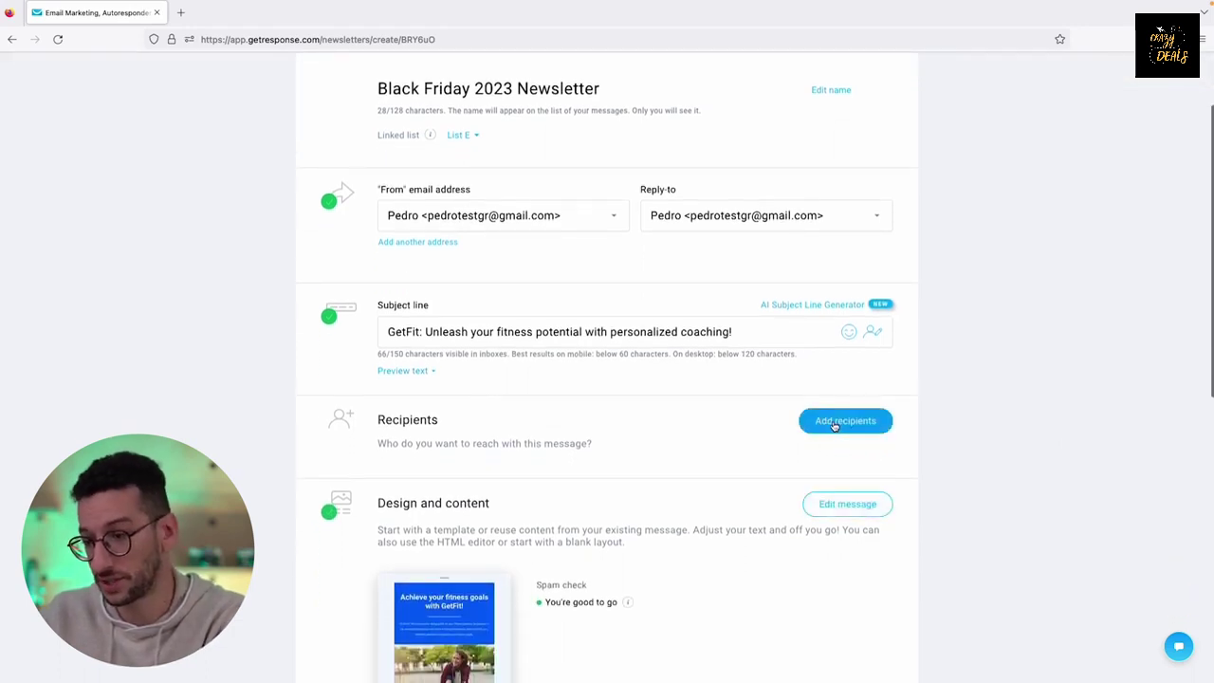
pyautogui.click(835, 424)
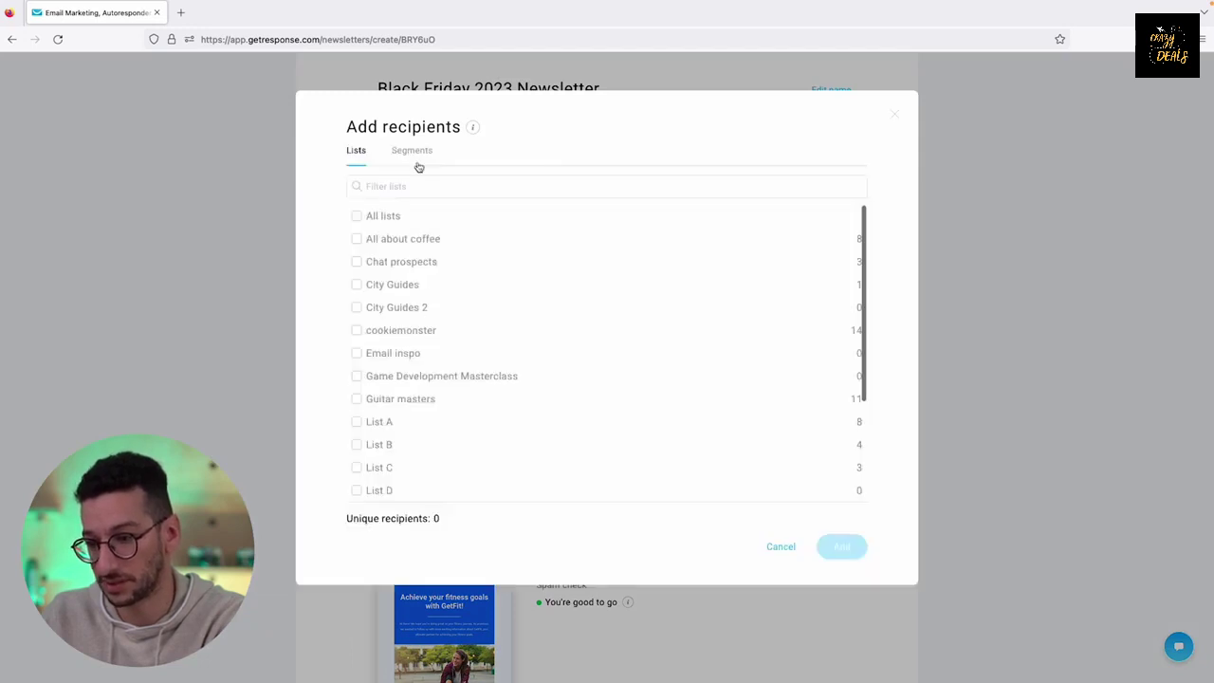
pyautogui.scroll(-2, 382, 420)
pyautogui.click(381, 458)
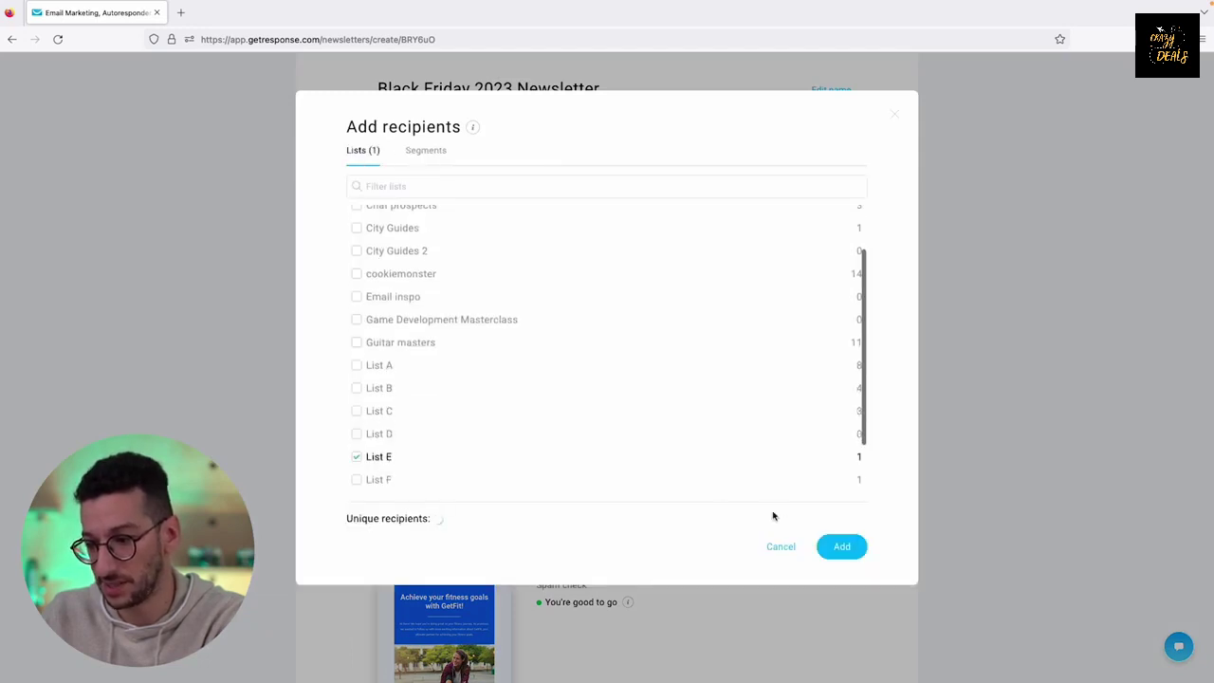
pyautogui.click(841, 546)
# Send the newsletter with the immediate sending option, leaving perfect timing off.
pyautogui.scroll(-4, 634, 487)
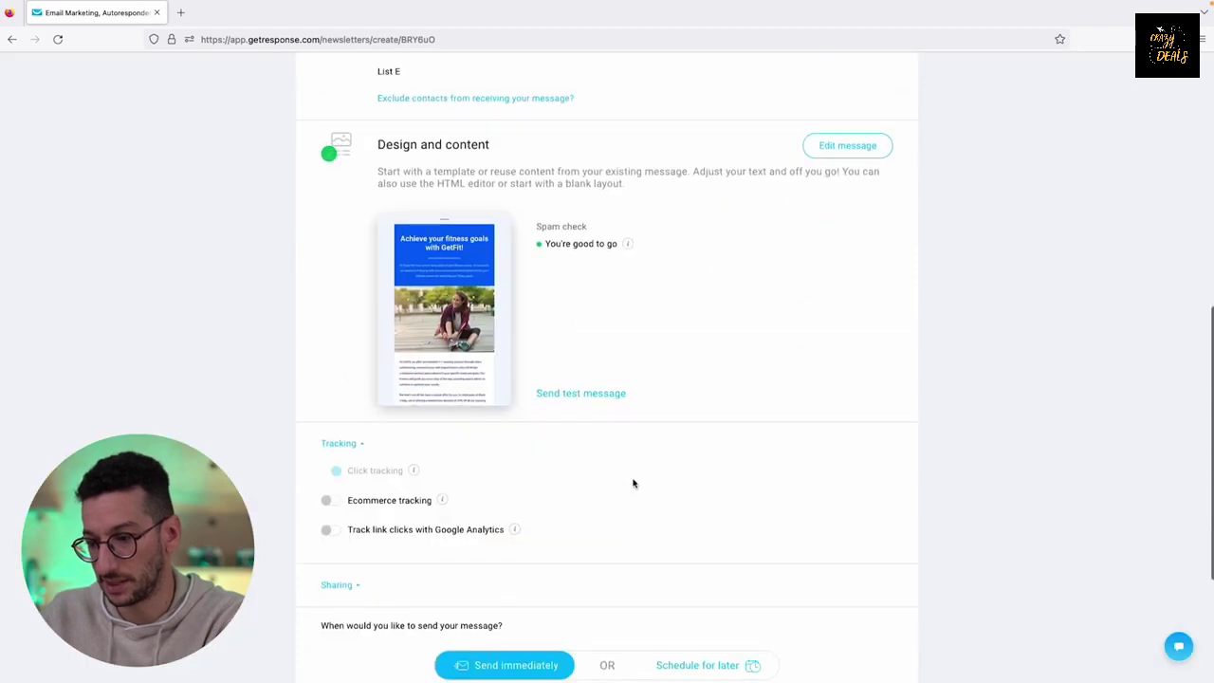
pyautogui.scroll(-3, 620, 313)
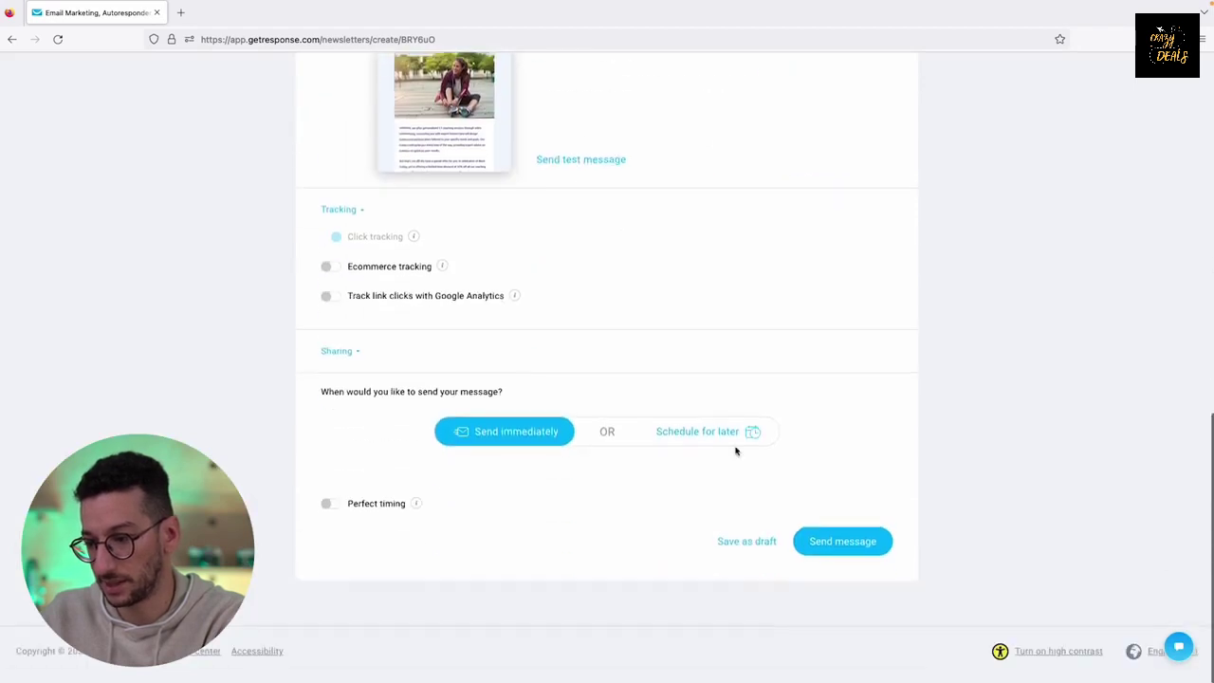
pyautogui.click(846, 559)
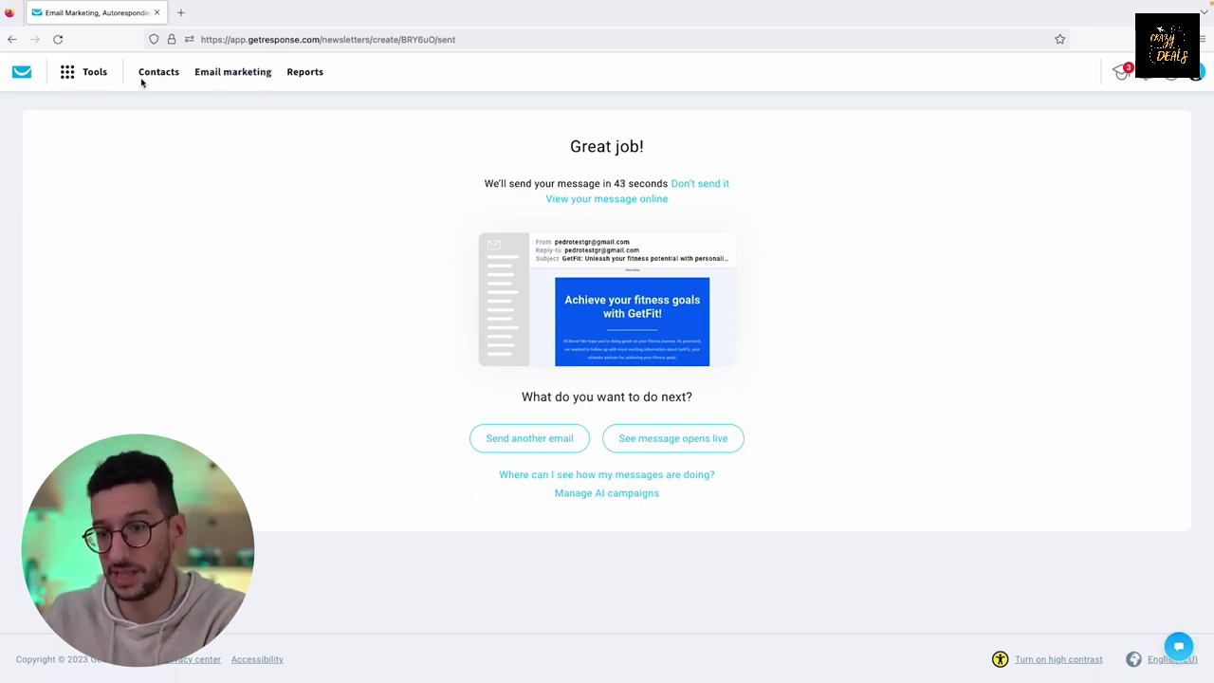
# Return to the AI campaigns overview and check the status of each Black Friday 2023 campaign item.
pyautogui.click(90, 72)
pyautogui.click(78, 117)
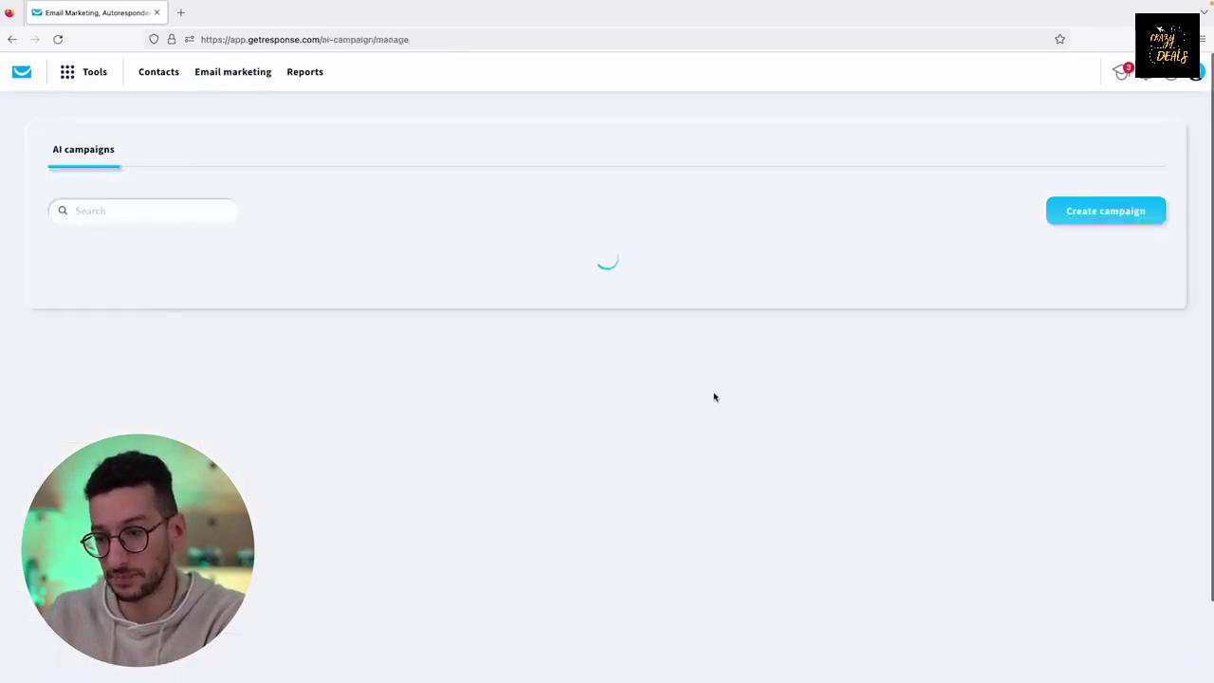
pyautogui.scroll(-1, 816, 418)
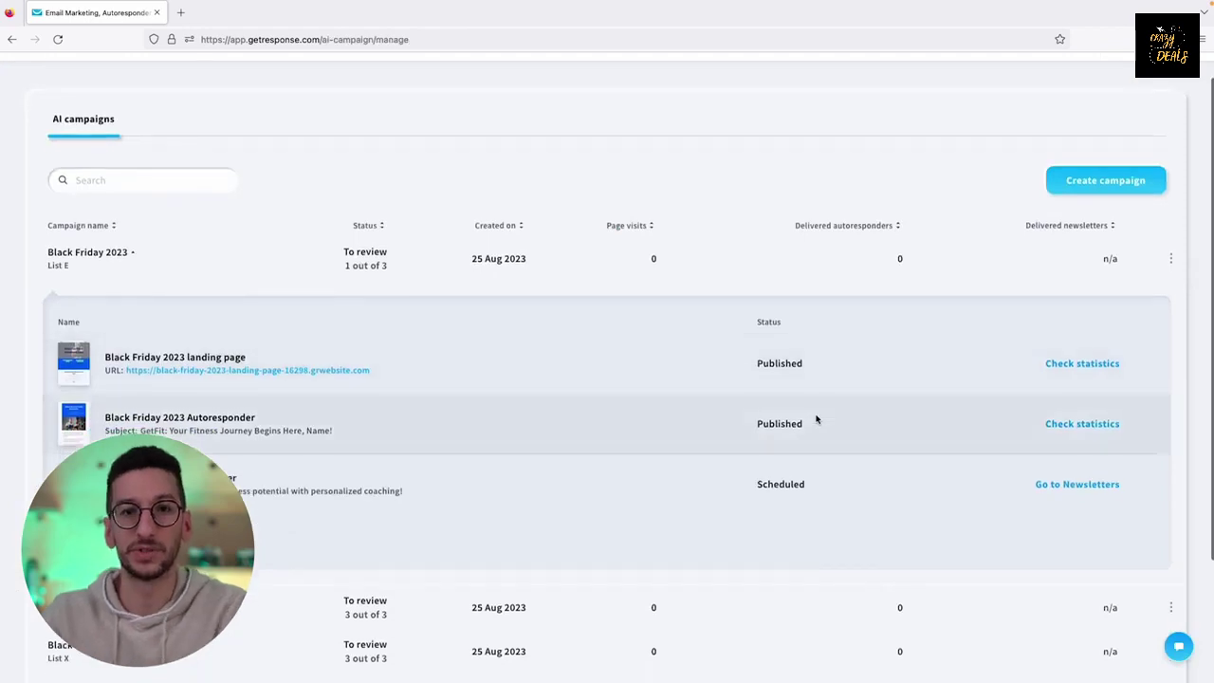